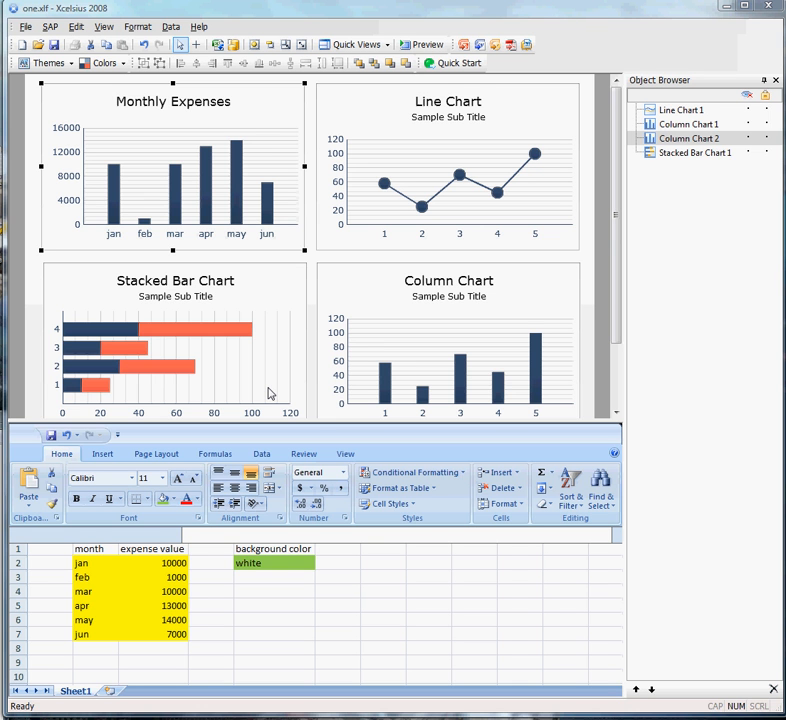
# Examine the colour-binding options for the Stacked Bar Chart's title text and its background colour.
pyautogui.click(228, 291)
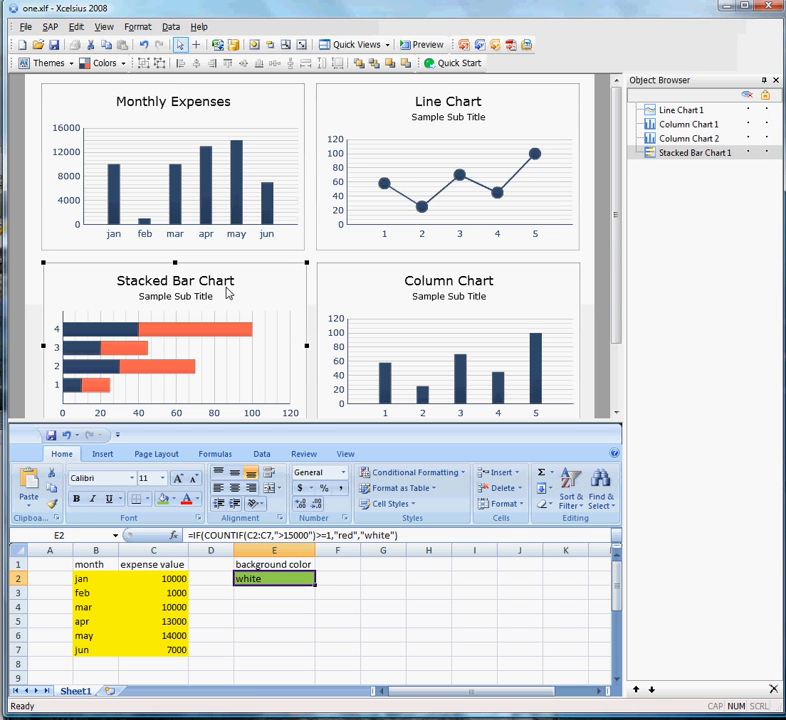
pyautogui.doubleClick(228, 289)
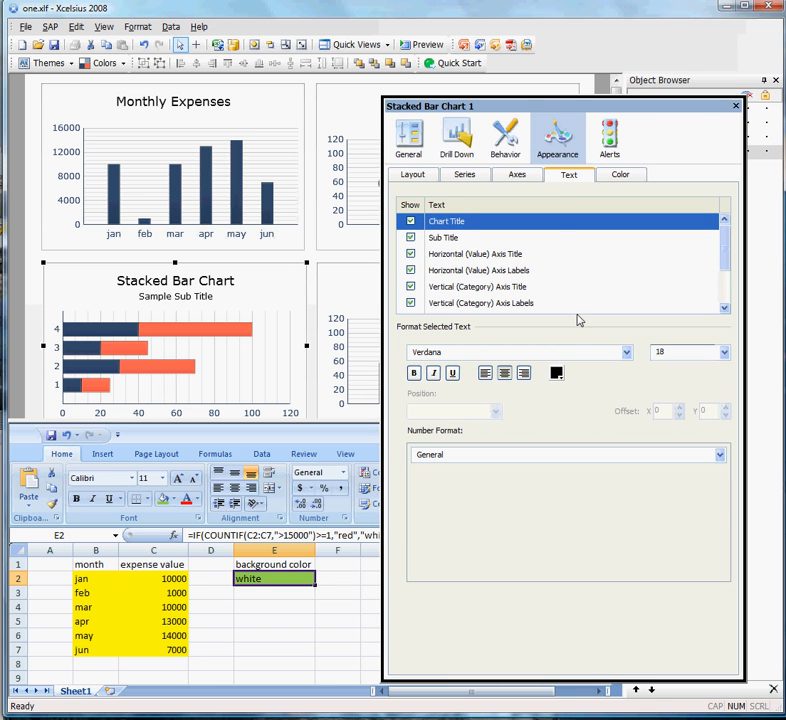
pyautogui.click(557, 373)
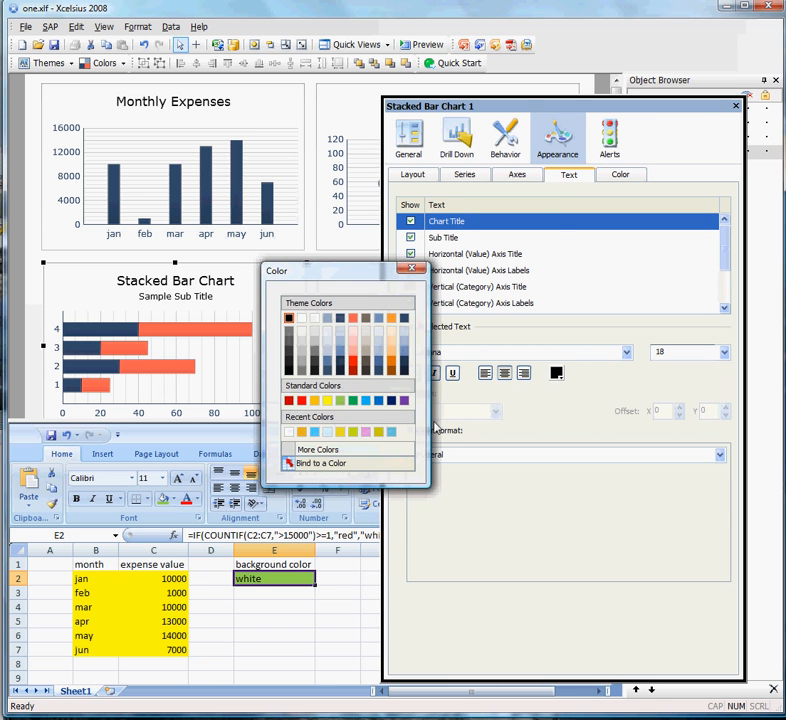
pyautogui.click(288, 462)
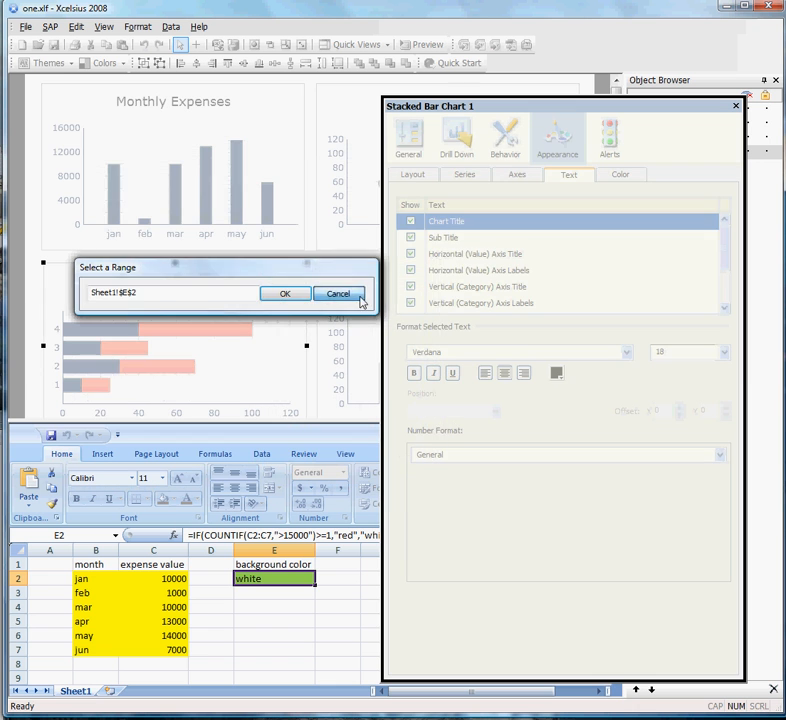
pyautogui.click(354, 295)
pyautogui.click(621, 176)
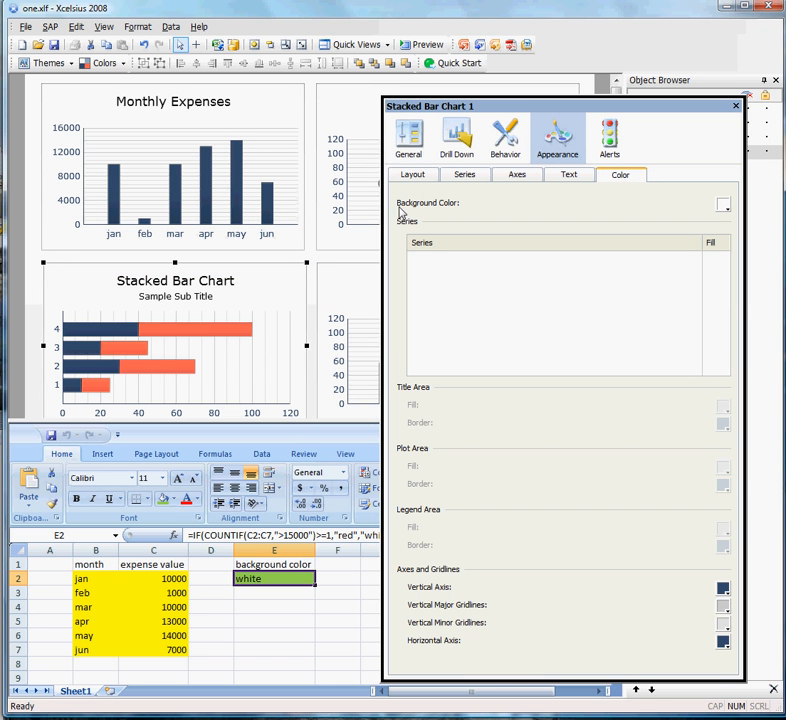
pyautogui.click(723, 206)
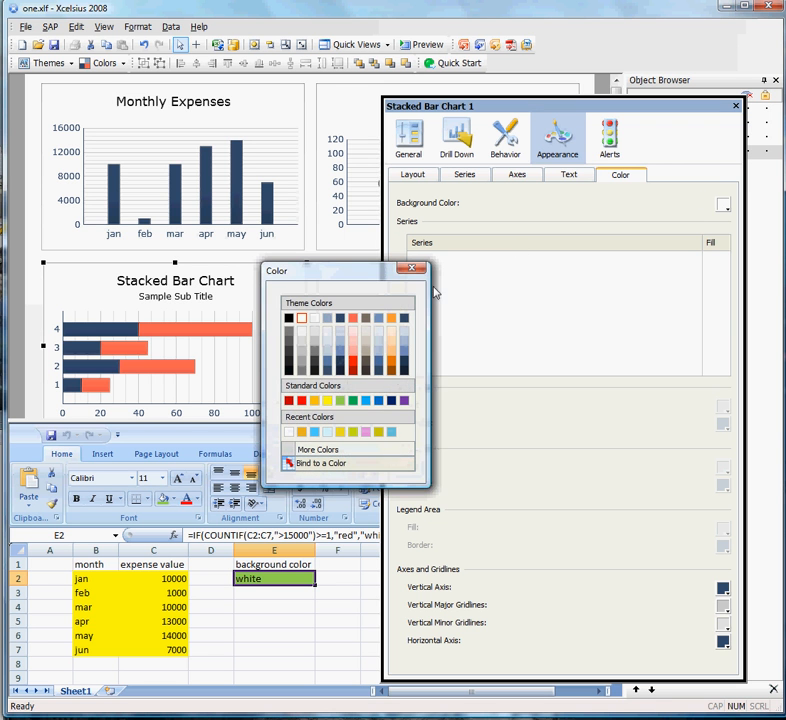
pyautogui.click(413, 268)
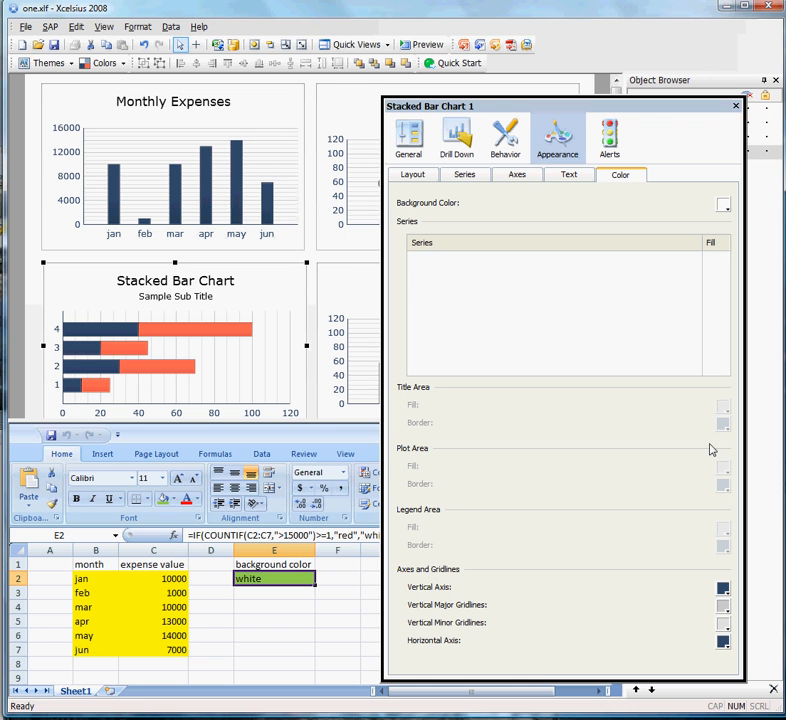
pyautogui.click(737, 106)
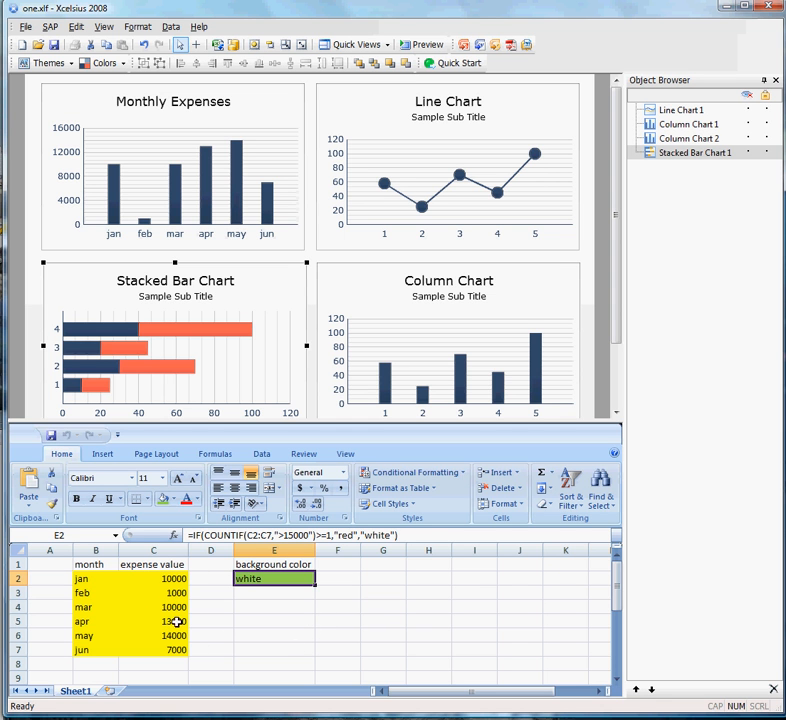
# Test the background colour formula by setting February's expense value to 20000 and back to 1000.
pyautogui.click(148, 592)
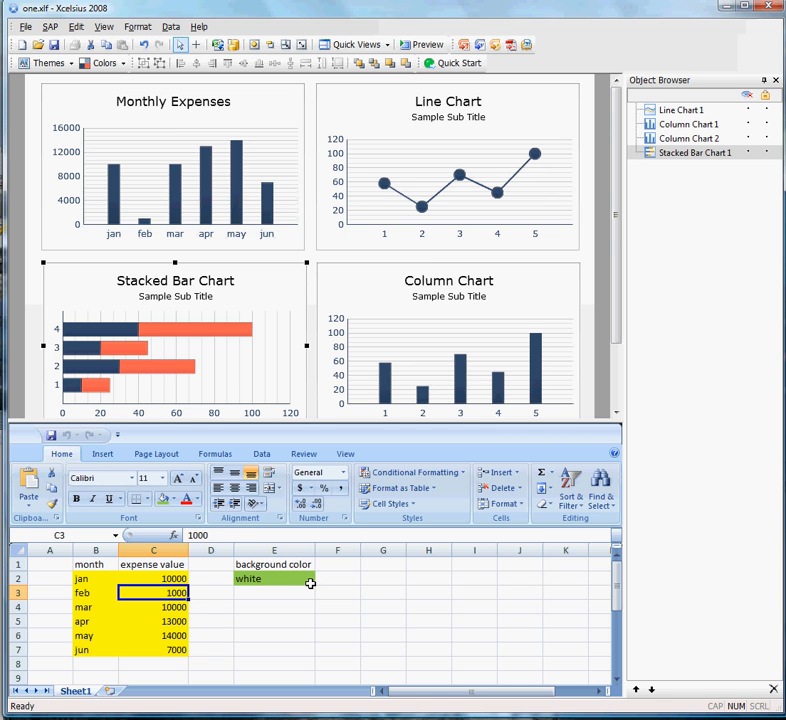
pyautogui.write('20000')
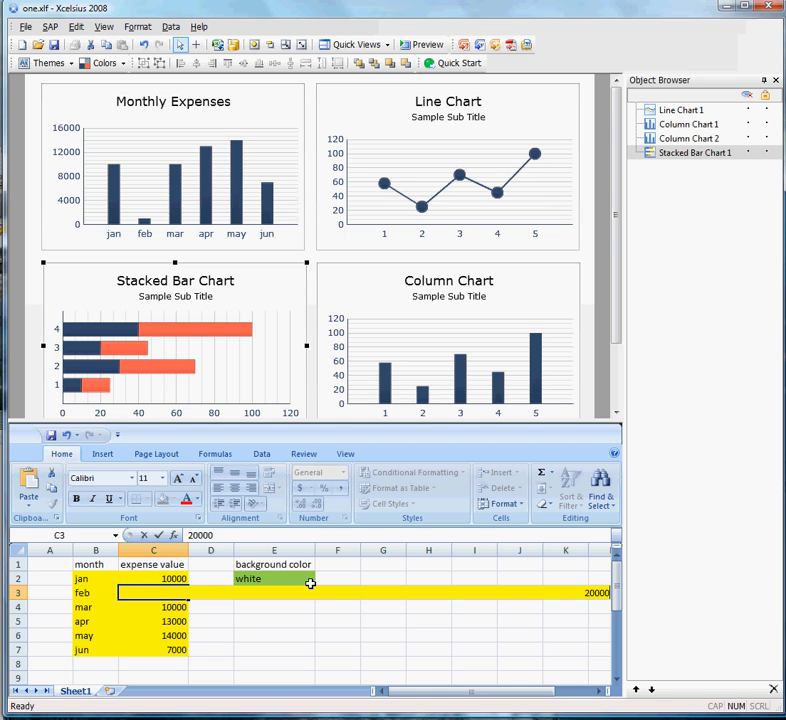
pyautogui.press('Return')
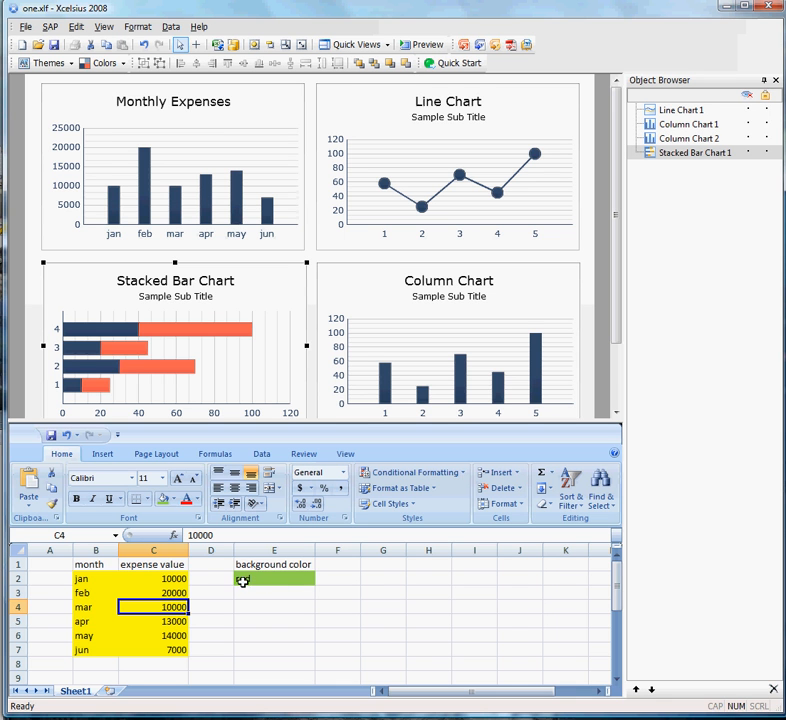
pyautogui.click(161, 591)
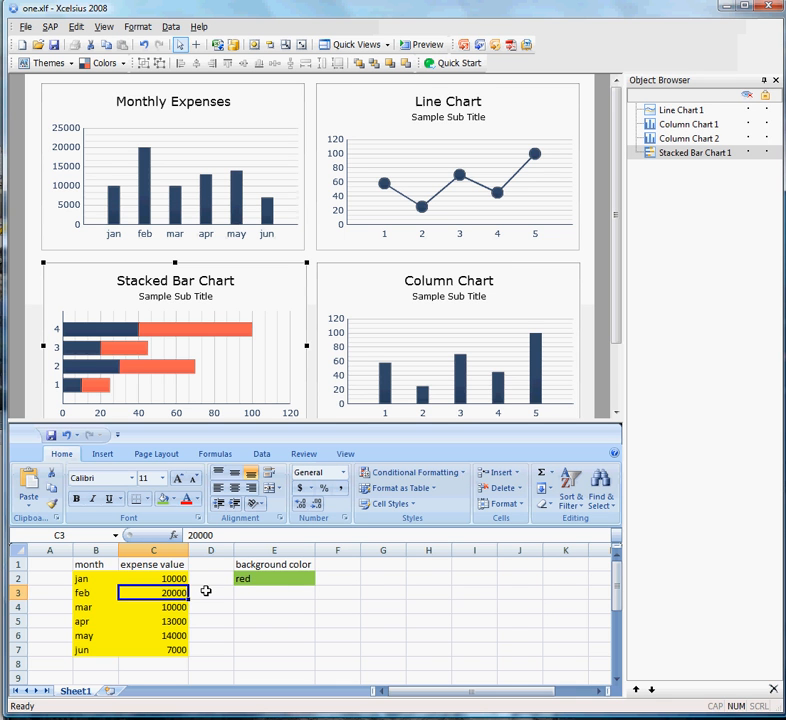
pyautogui.write('1000')
pyautogui.press('Return')
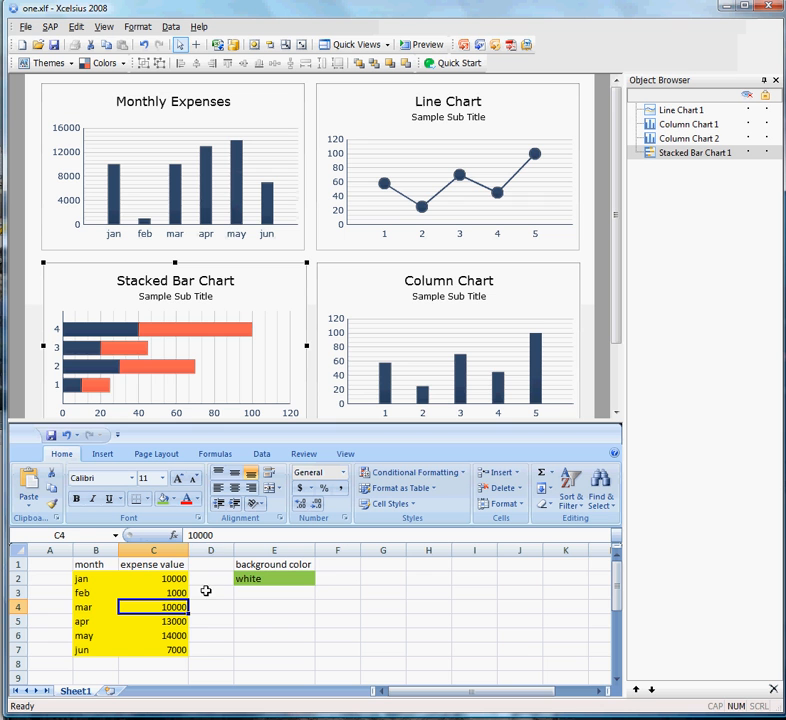
# Bind the background colour of the Monthly Expenses chart to cell E2 of Sheet1.
pyautogui.click(248, 126)
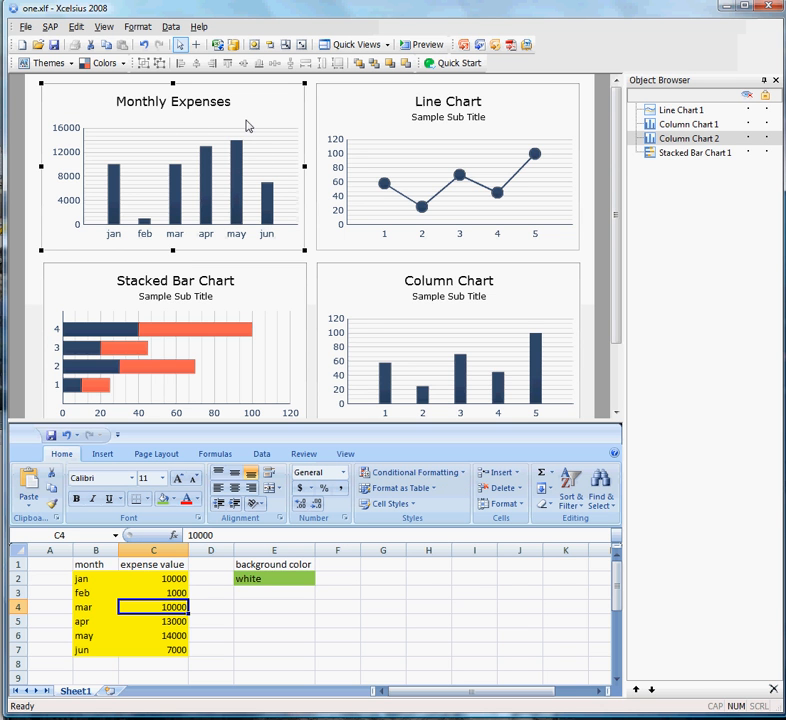
pyautogui.doubleClick(248, 126)
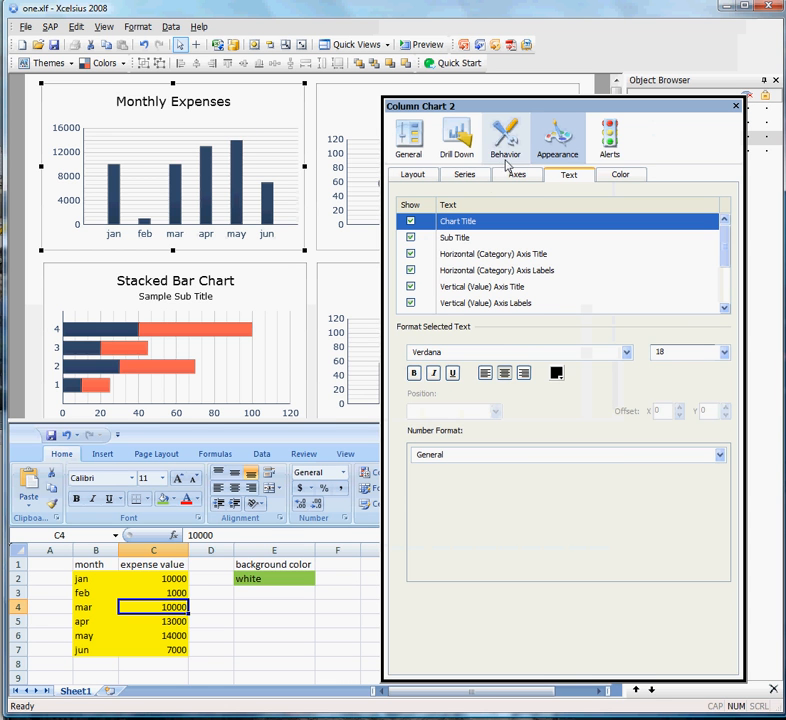
pyautogui.click(620, 176)
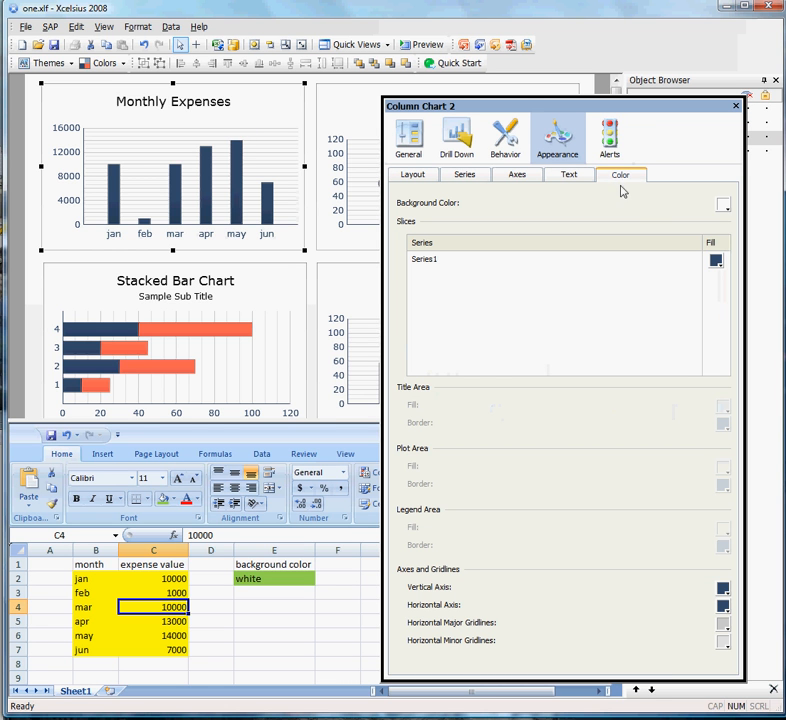
pyautogui.click(728, 206)
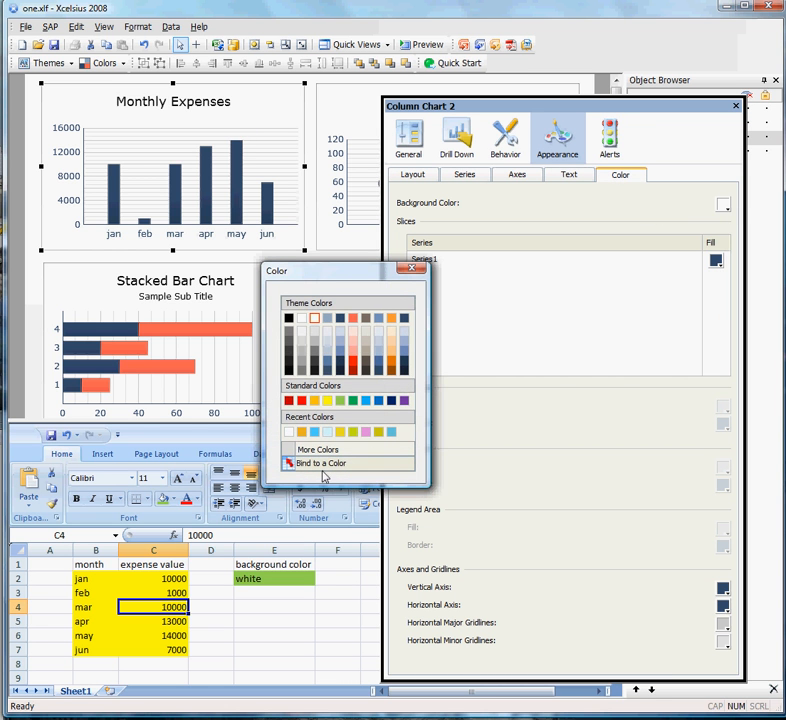
pyautogui.click(293, 465)
pyautogui.click(246, 578)
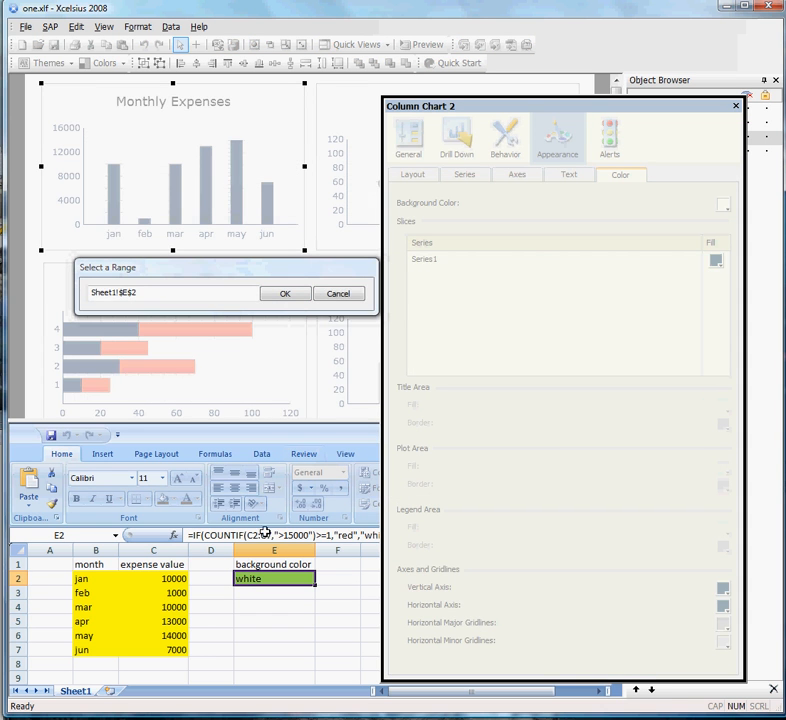
pyautogui.click(285, 294)
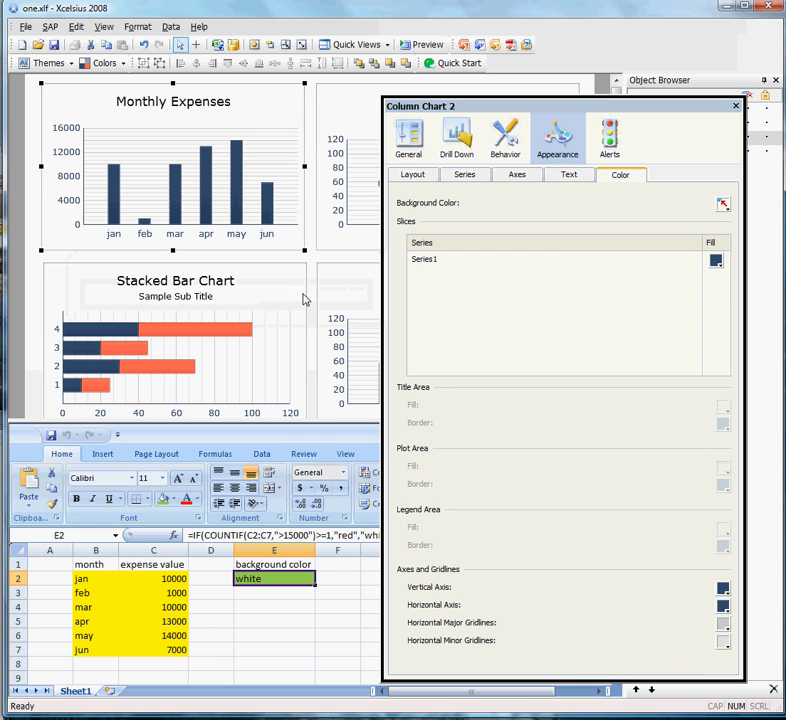
pyautogui.click(736, 105)
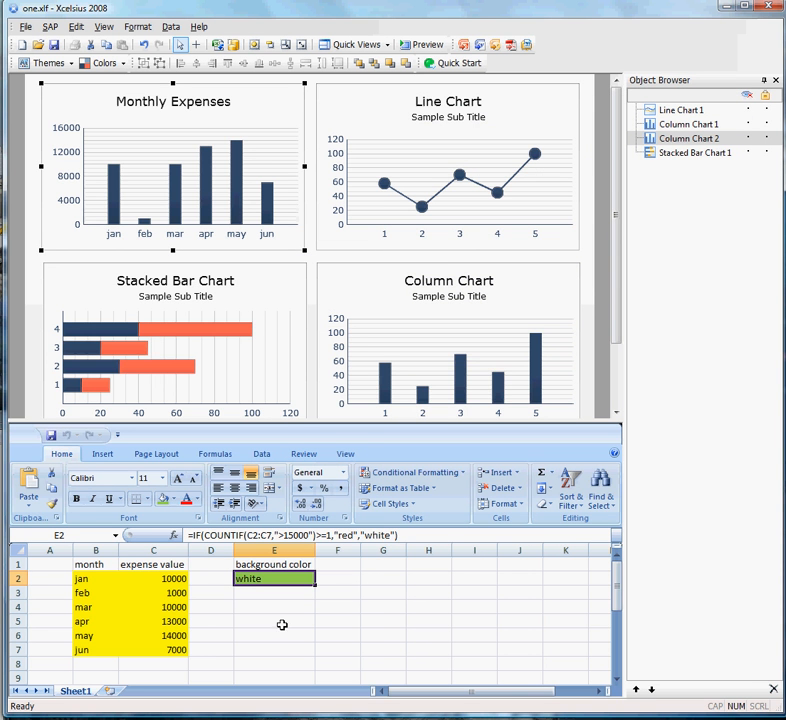
# Set June's expense value in cell C7 to 16000.
pyautogui.click(163, 648)
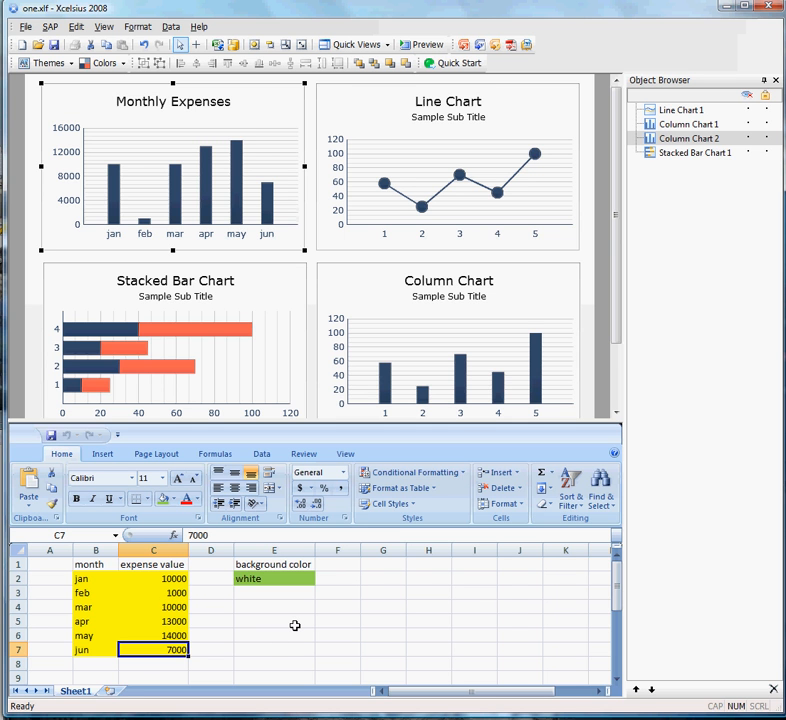
pyautogui.write('16000')
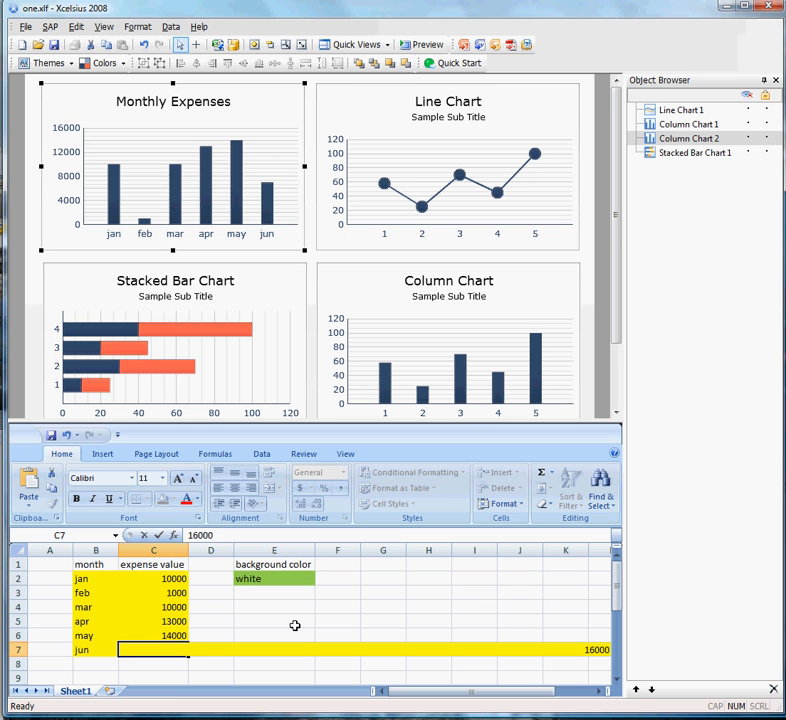
pyautogui.press('Return')
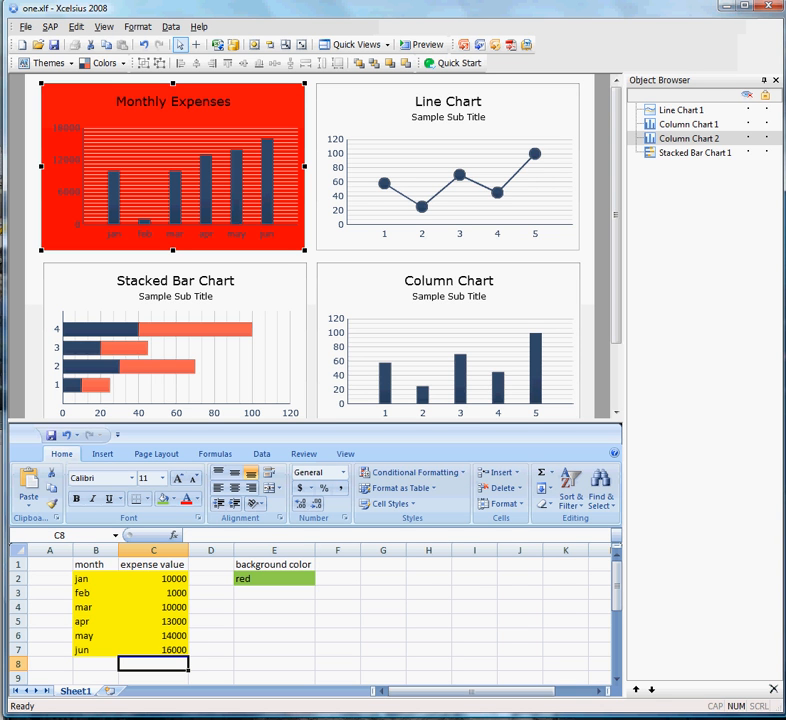
# Switch to the untitled Xcelsius document and place a Line Chart with a Combo Box above it on the canvas.
pyautogui.click(726, 9)
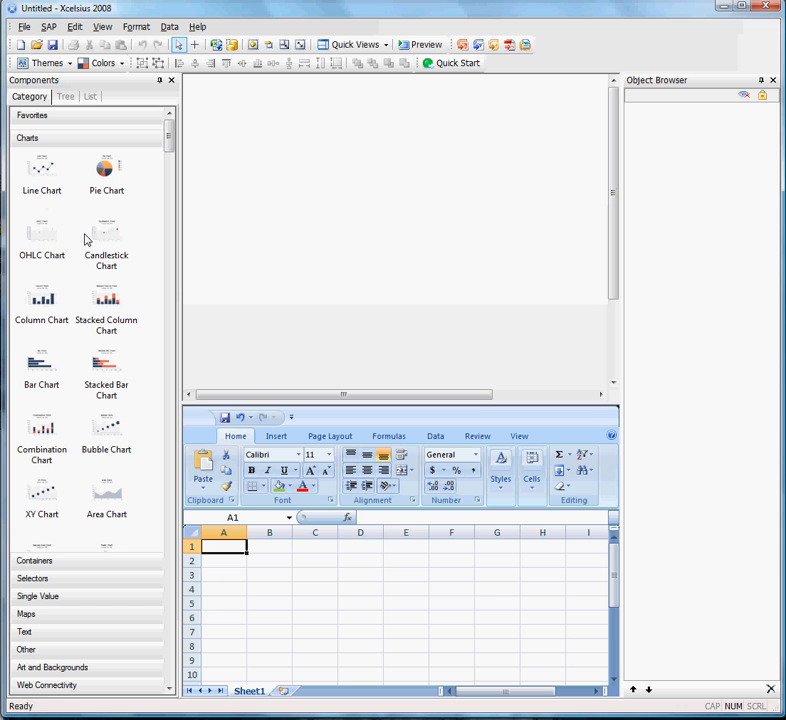
pyautogui.moveTo(40, 170); pyautogui.dragTo(257, 211)
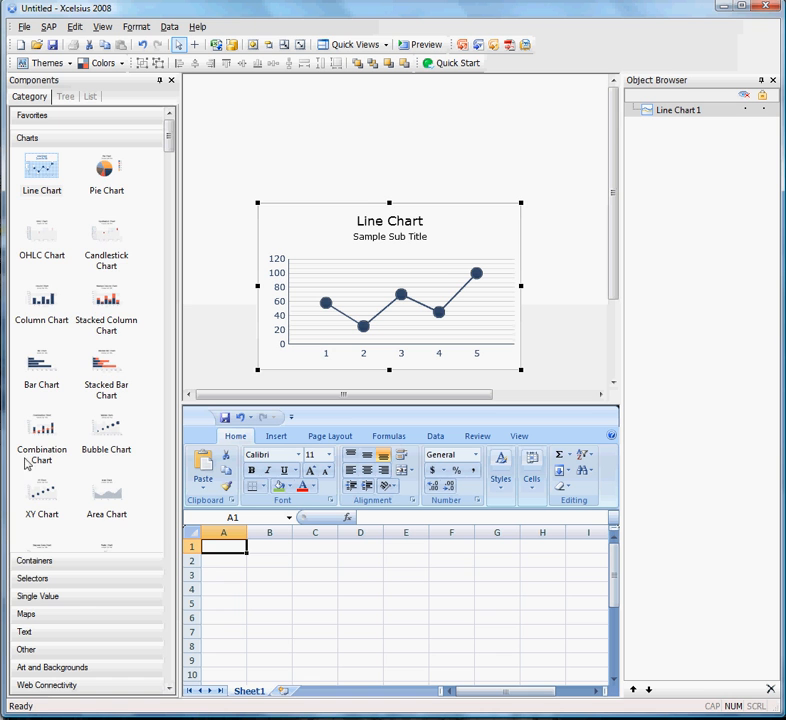
pyautogui.click(95, 588)
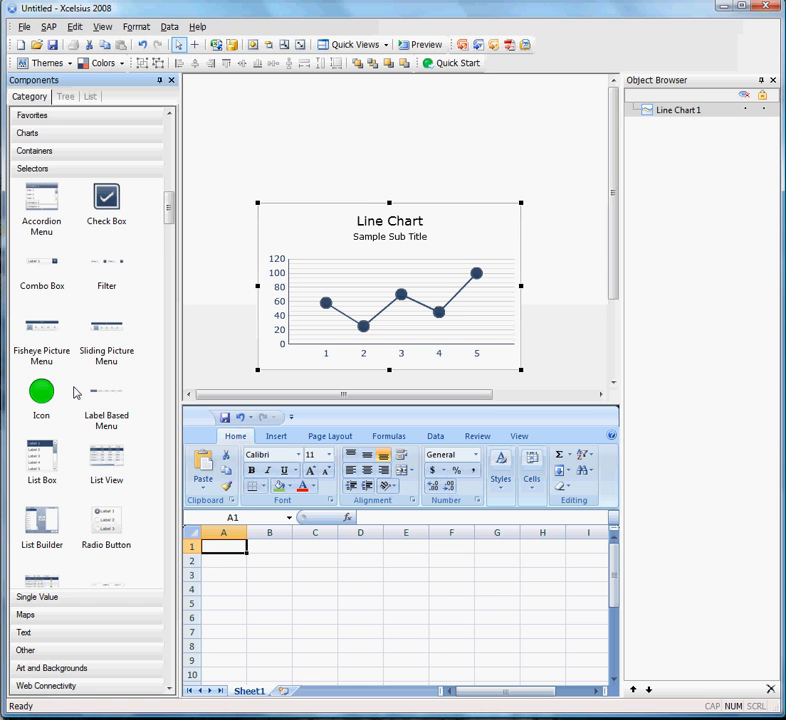
pyautogui.moveTo(53, 265); pyautogui.dragTo(250, 121)
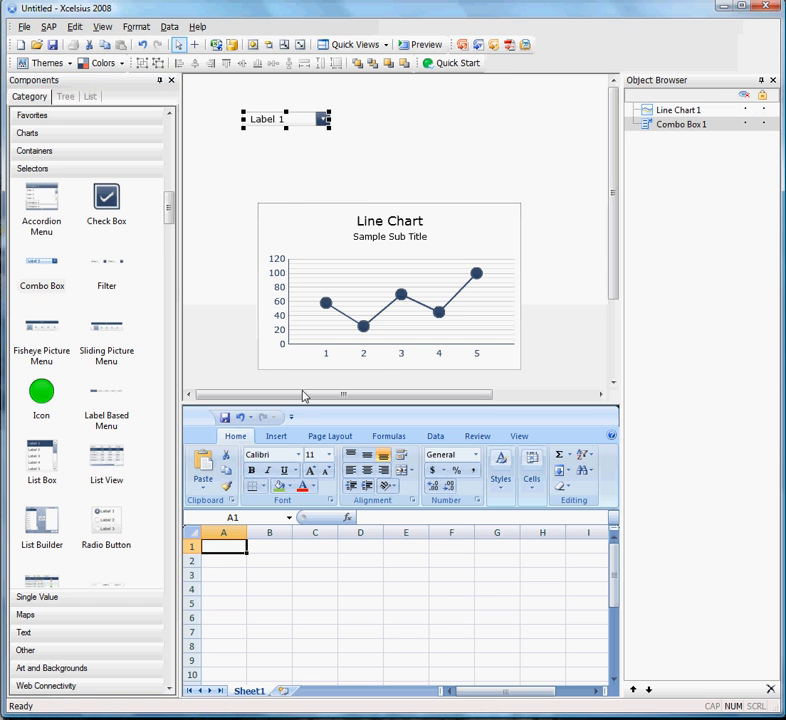
# Fill cell A1 of the spreadsheet with a tan colour.
pyautogui.click(267, 588)
pyautogui.click(231, 547)
pyautogui.click(289, 486)
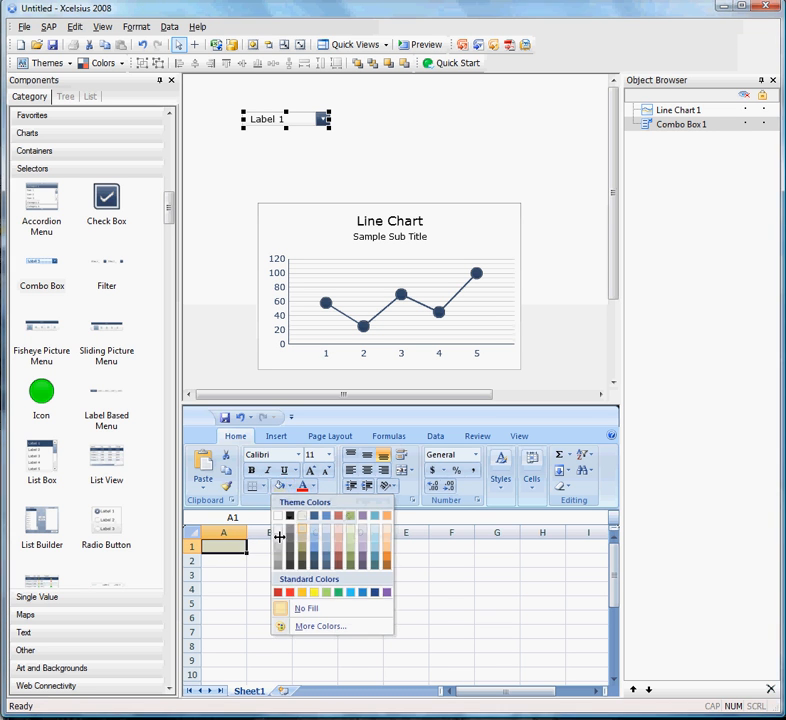
# Enter the row labels Revenue in cell A2 and Expenses in cell A3.
pyautogui.click(217, 563)
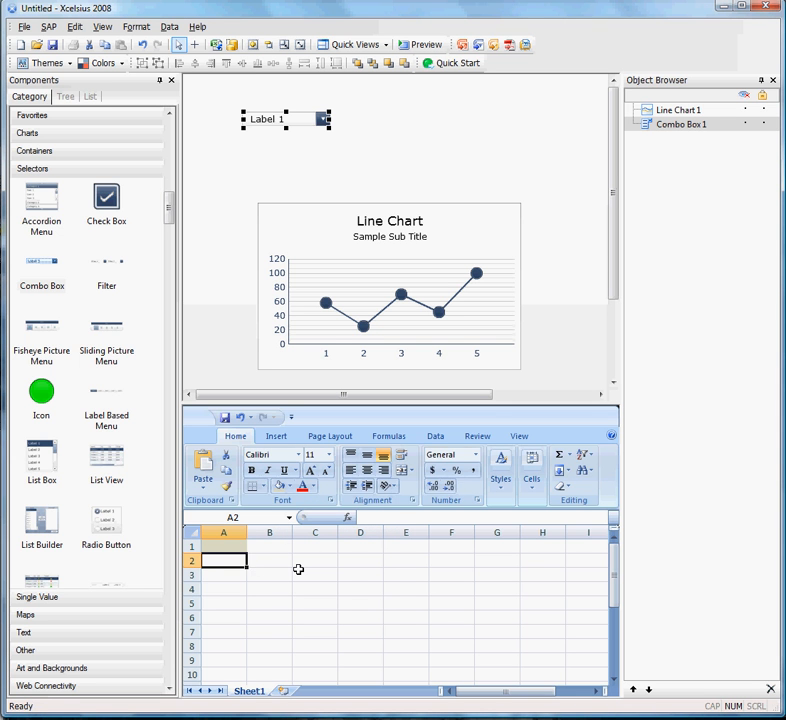
pyautogui.write('Revenue')
pyautogui.press('Return')
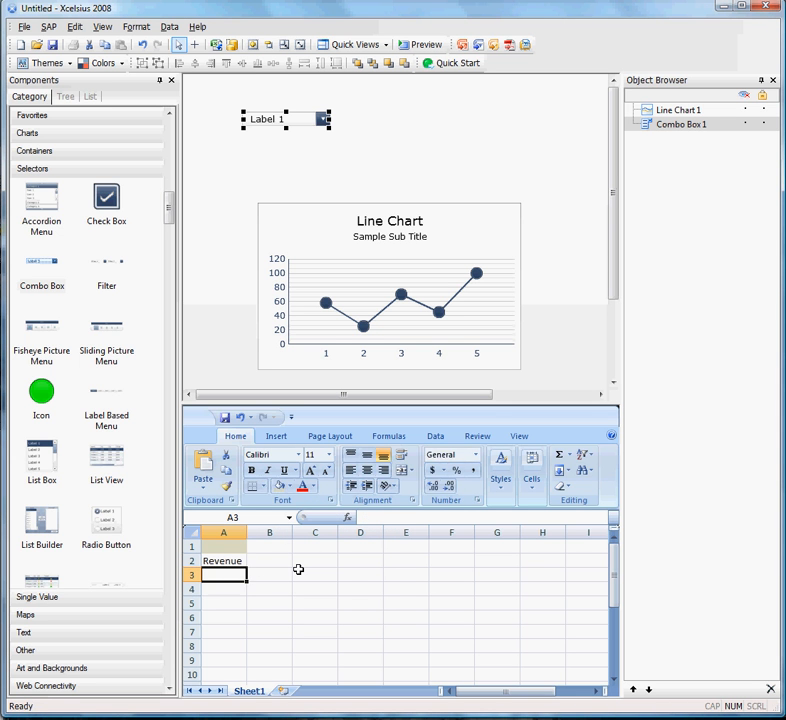
pyautogui.write('Expenses')
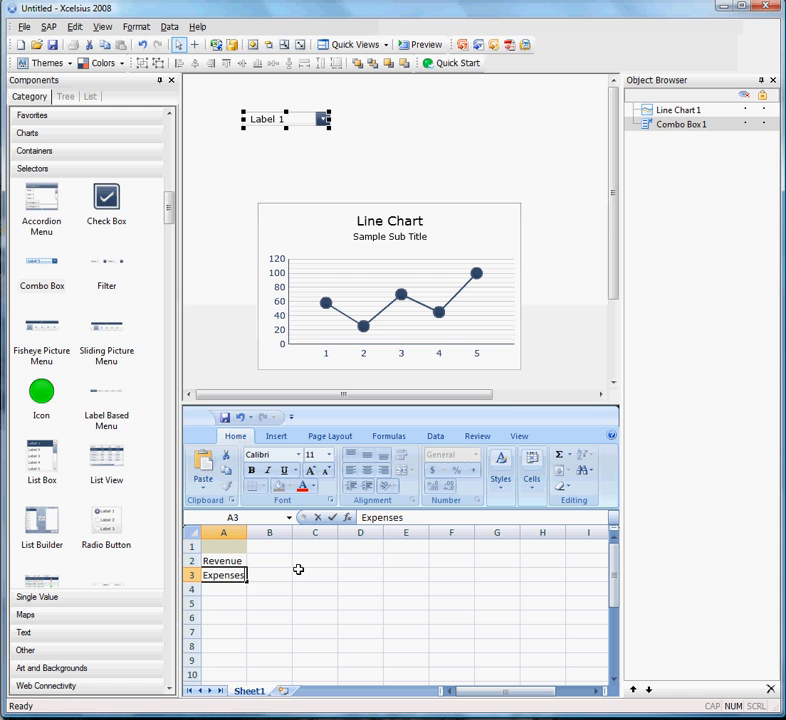
pyautogui.press('Return')
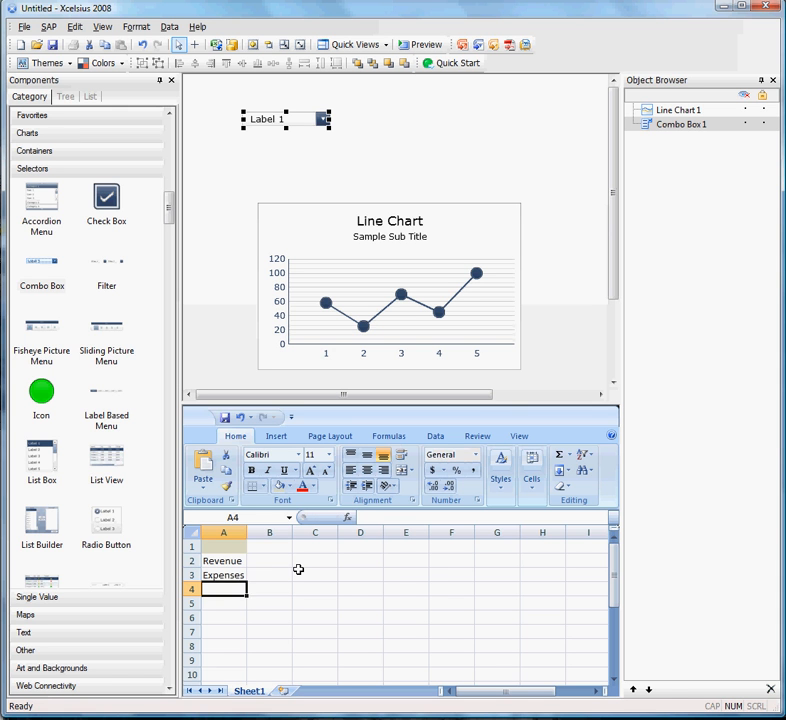
# Enter the label series color in cell C1 of the spreadsheet.
pyautogui.press('Right')
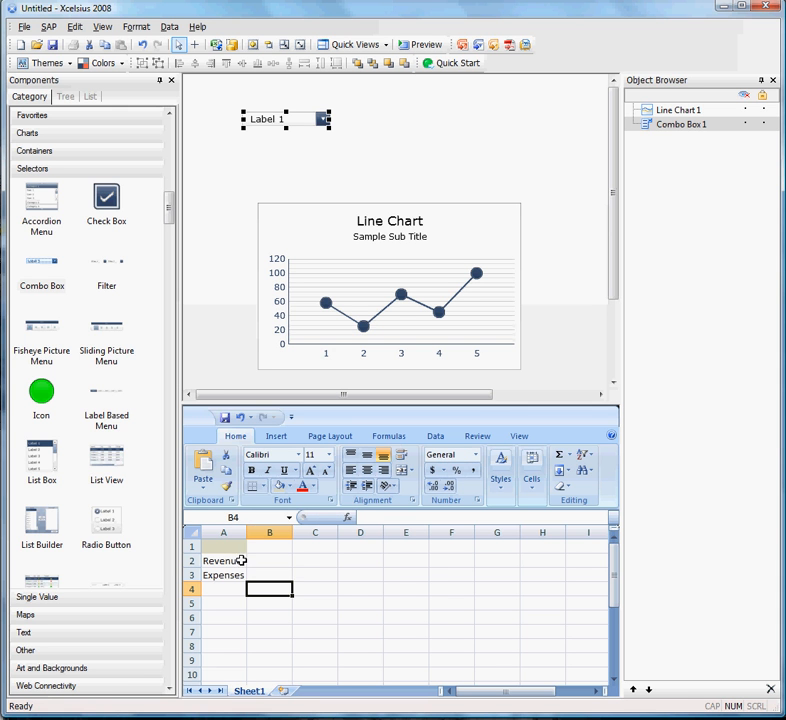
pyautogui.click(286, 549)
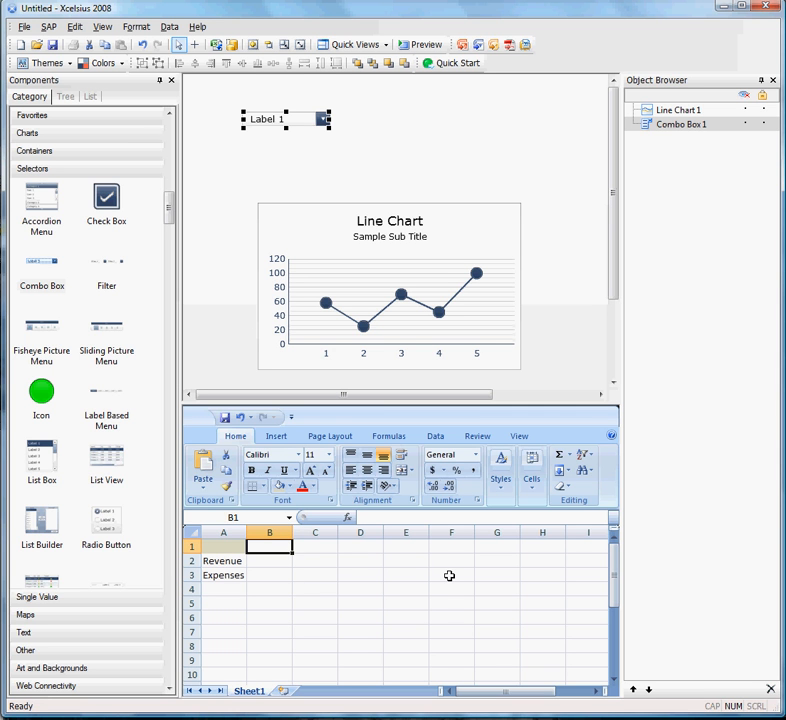
pyautogui.press('Right')
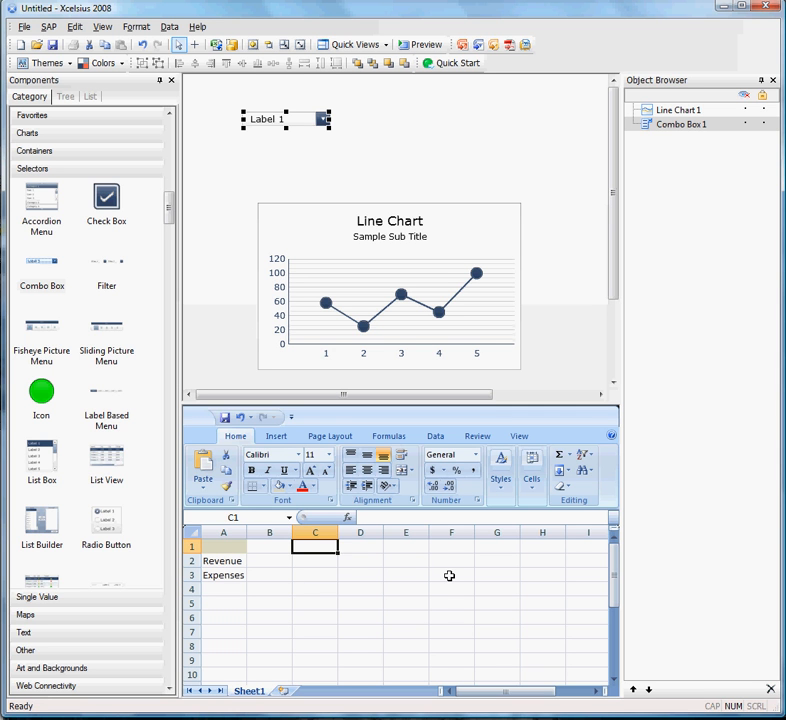
pyautogui.write('ba')
pyautogui.press('BackSpace')
pyautogui.press('BackSpace')
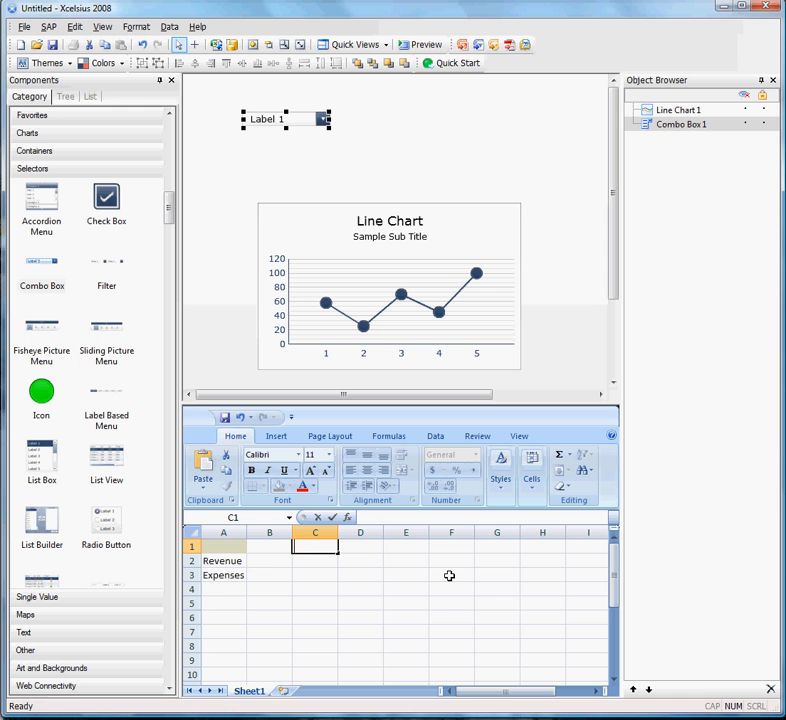
pyautogui.write('series')
pyautogui.write('color')
pyautogui.press('Tab')
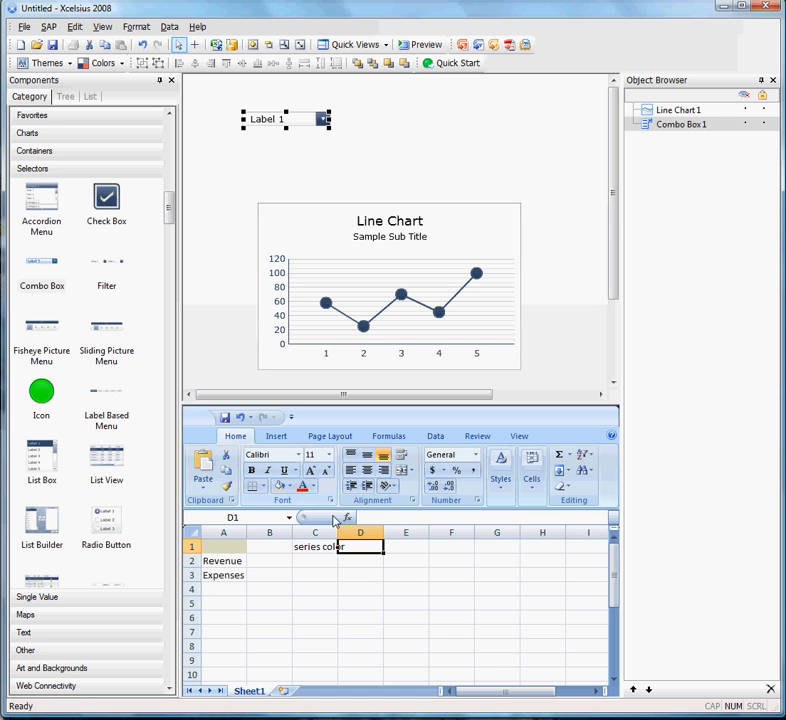
# Fill cell D1 with the standard light green and widen column C to fit its label.
pyautogui.click(290, 488)
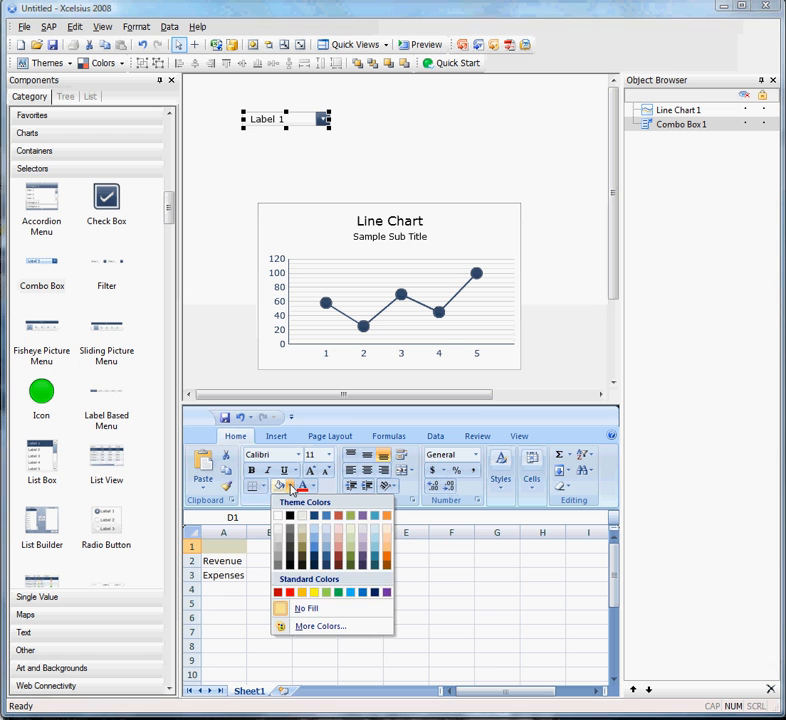
pyautogui.click(328, 594)
pyautogui.moveTo(338, 530); pyautogui.dragTo(355, 531)
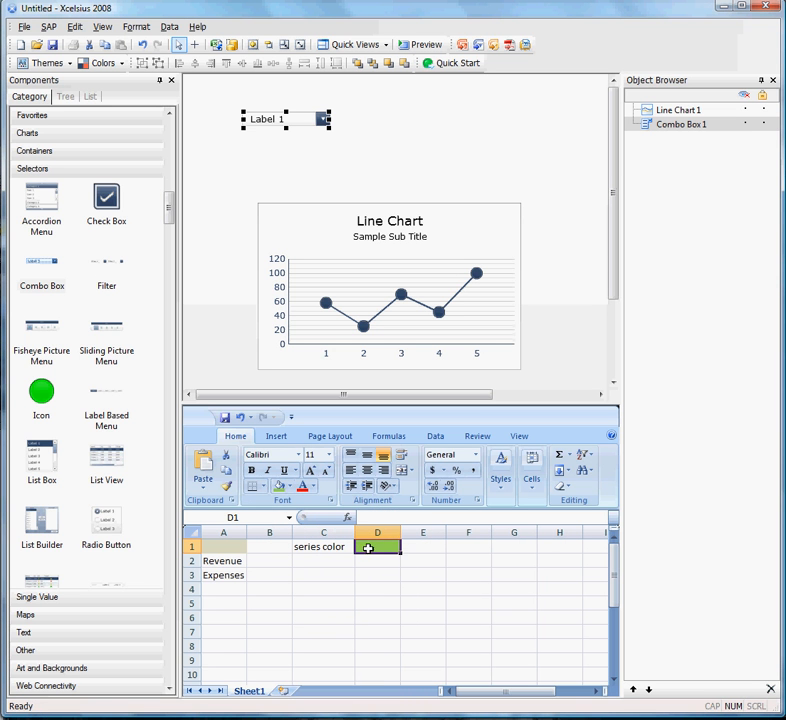
pyautogui.write('=')
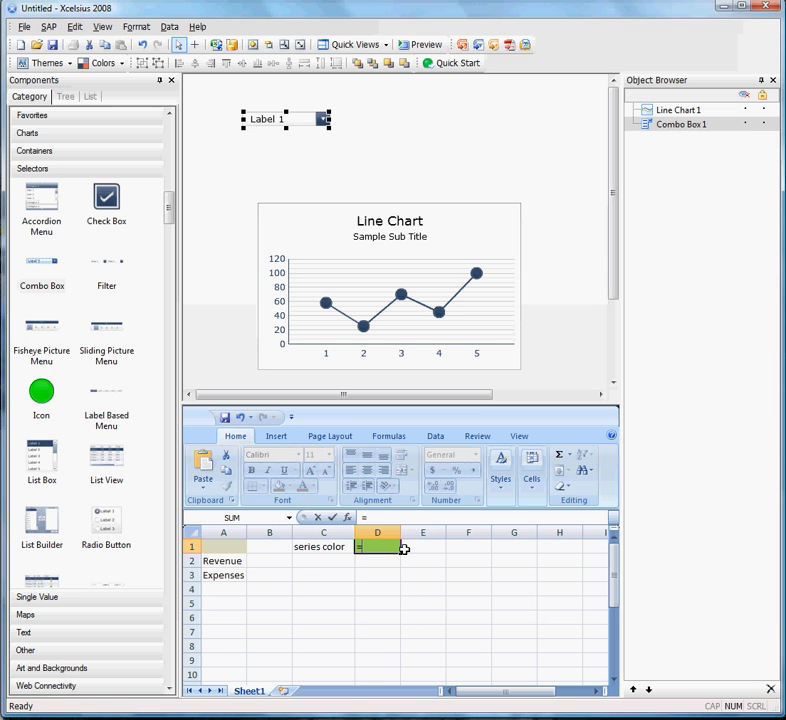
pyautogui.click(231, 545)
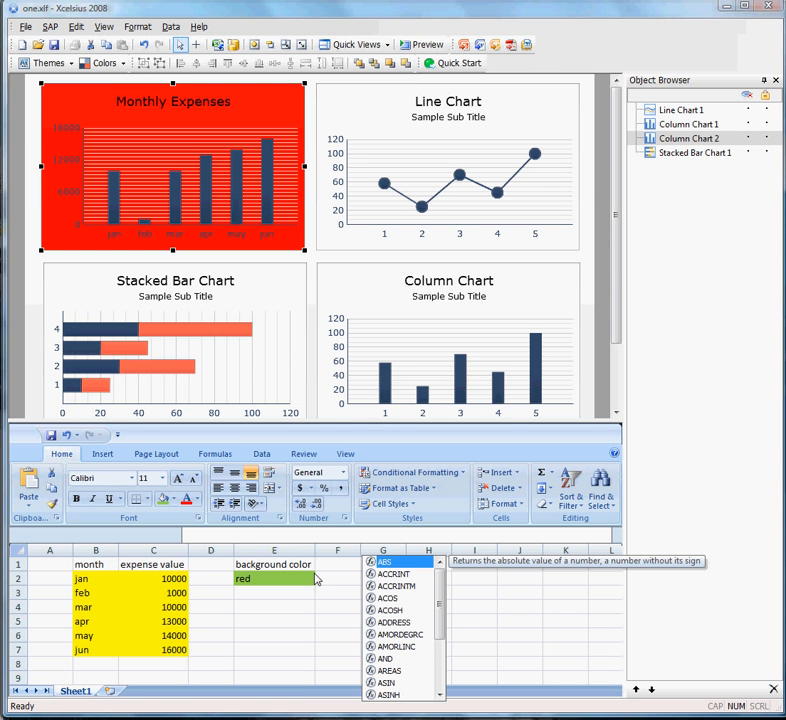
pyautogui.click(724, 8)
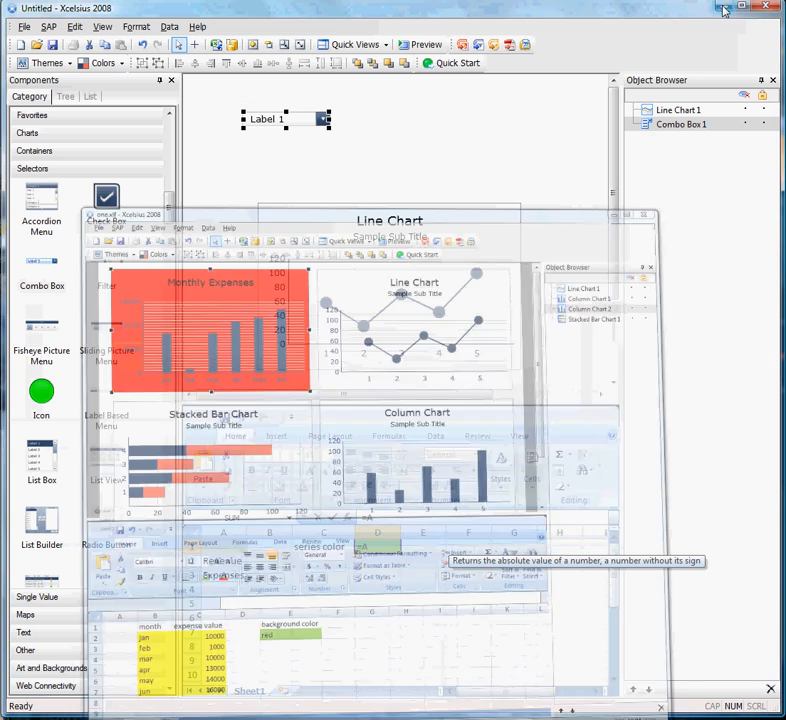
pyautogui.click(423, 574)
# Replace the entry in cell D1 with the formula =if(A1=A2,"green","yellow").
pyautogui.click(378, 543)
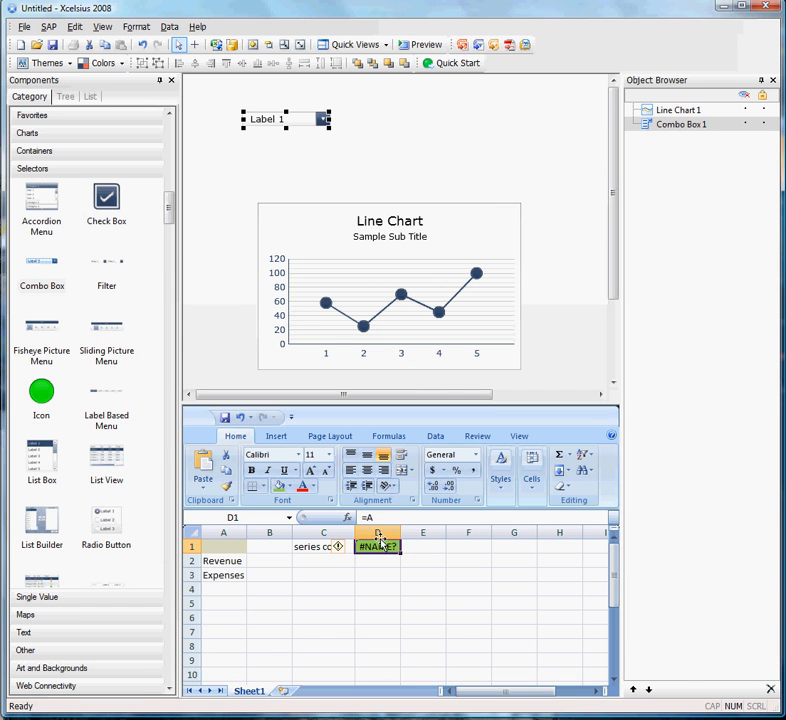
pyautogui.click(388, 517)
pyautogui.press('BackSpace')
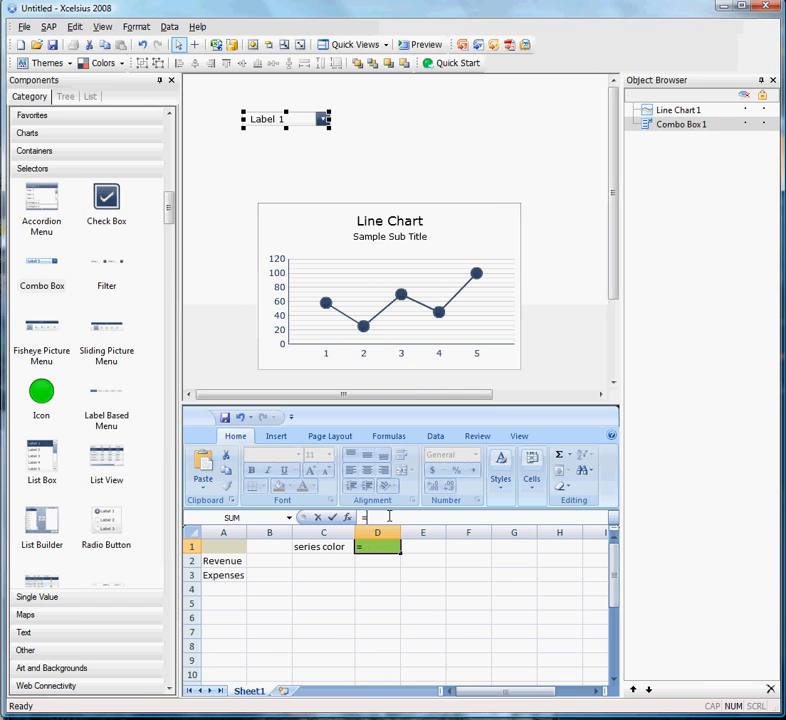
pyautogui.write('if(')
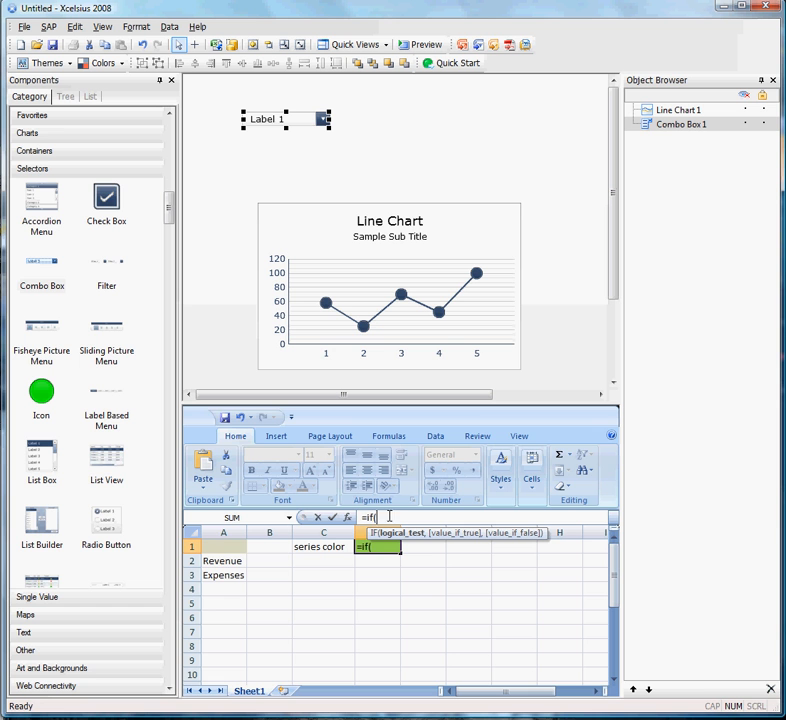
pyautogui.click(219, 546)
pyautogui.write('=')
pyautogui.click(223, 560)
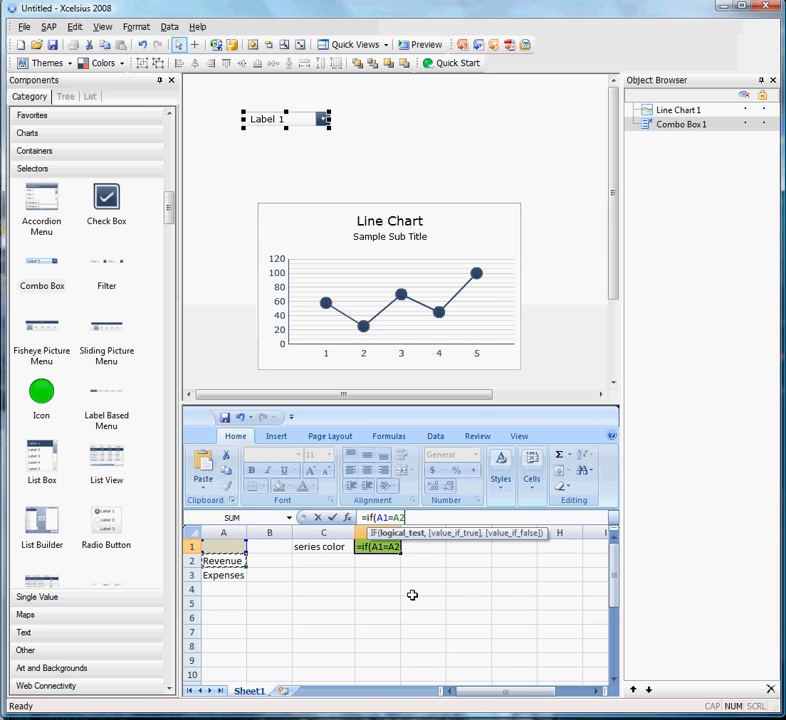
pyautogui.write(',')
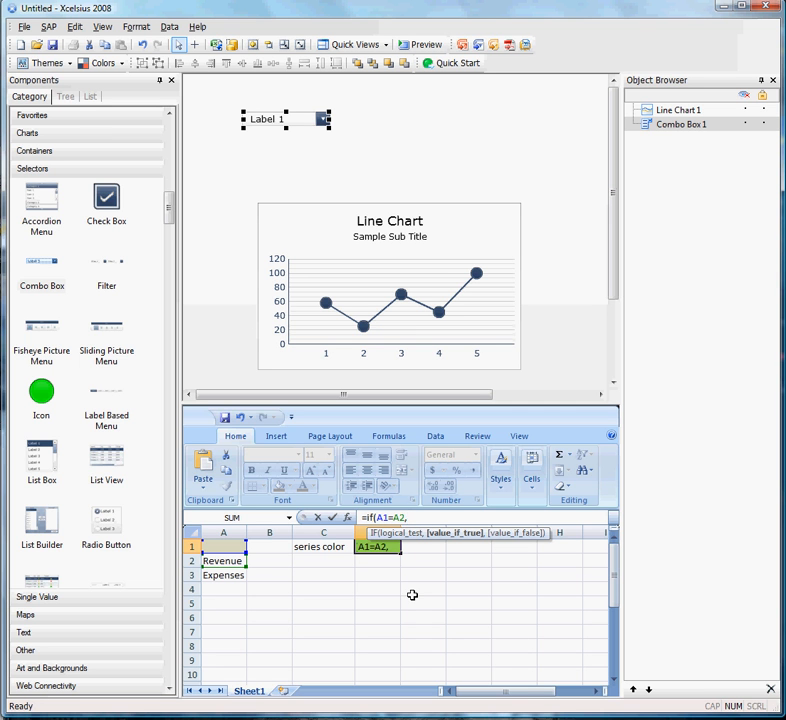
pyautogui.write('"green","yello')
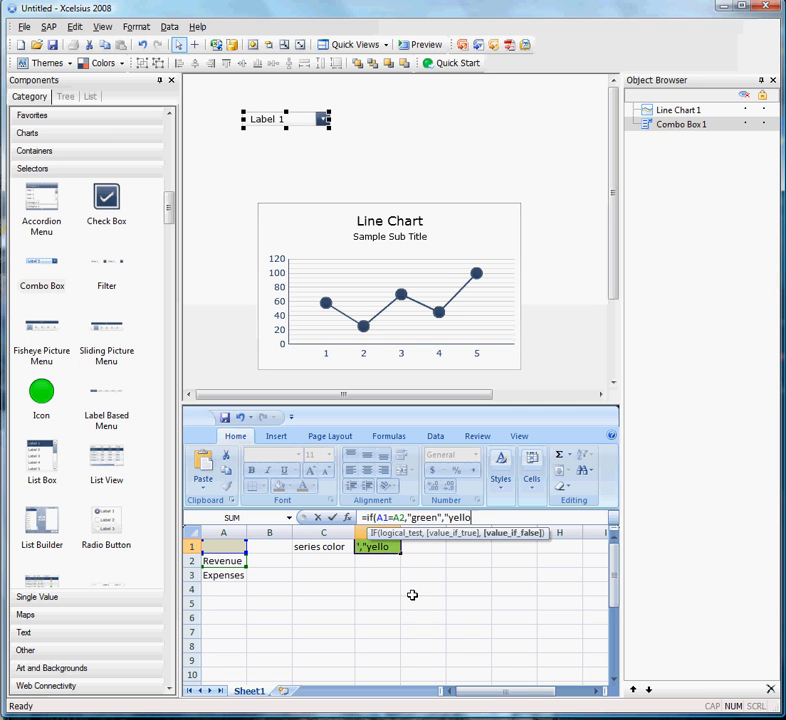
pyautogui.write('w")')
pyautogui.press('Return')
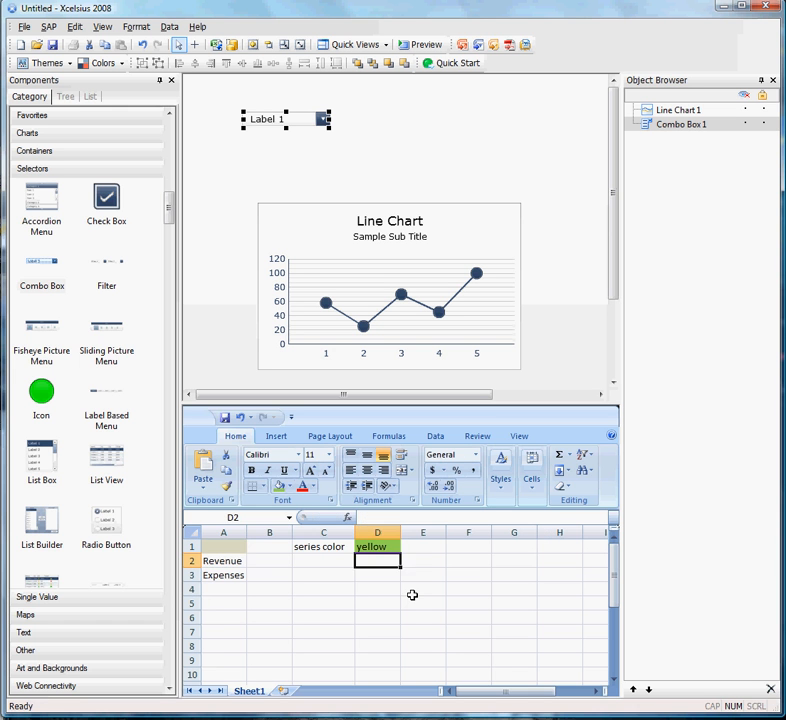
# Enter Revenue in the tan cell A1 to test the series color formula.
pyautogui.press('Left')
pyautogui.press('Left')
pyautogui.press('Left')
pyautogui.press('Up')
pyautogui.write('R')
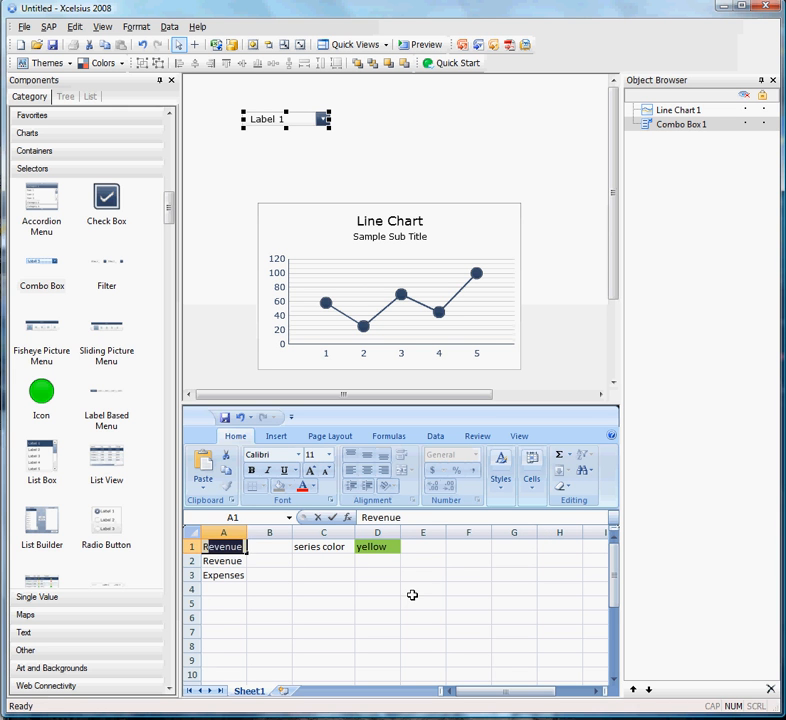
pyautogui.press('Return')
pyautogui.press('Down')
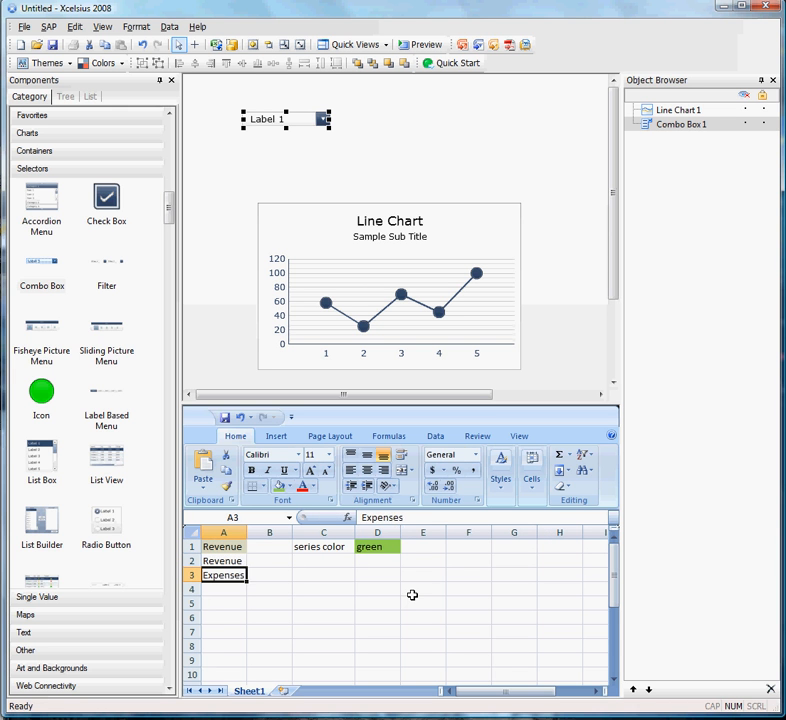
pyautogui.press('Right')
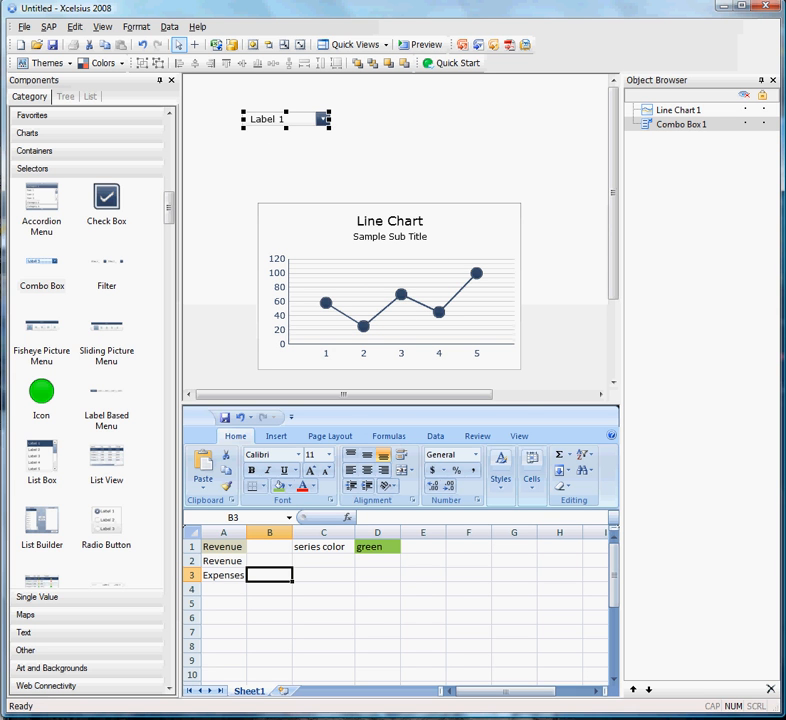
# Open the Combo Box's properties and link its labels to cells A2:A3.
pyautogui.click(321, 118)
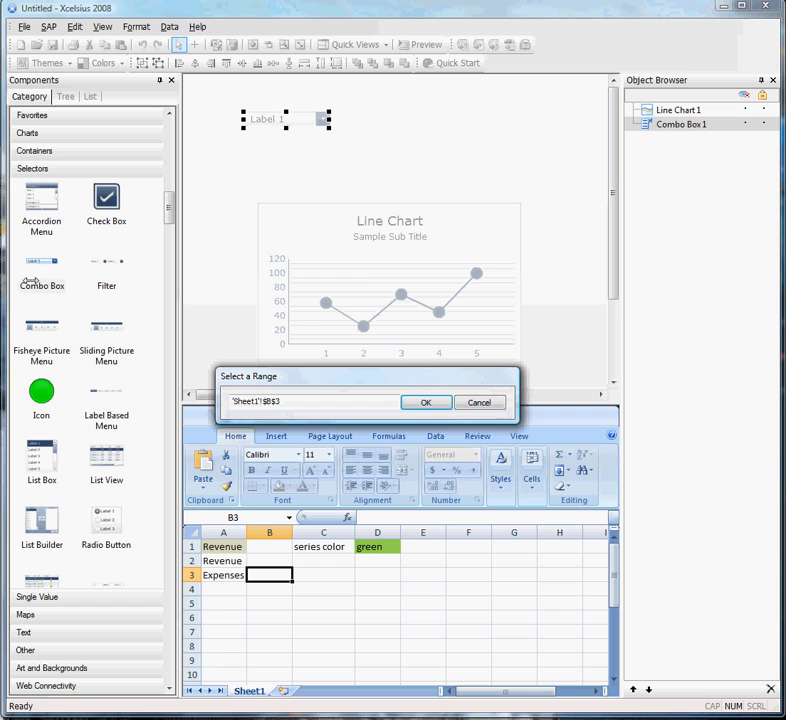
pyautogui.click(425, 402)
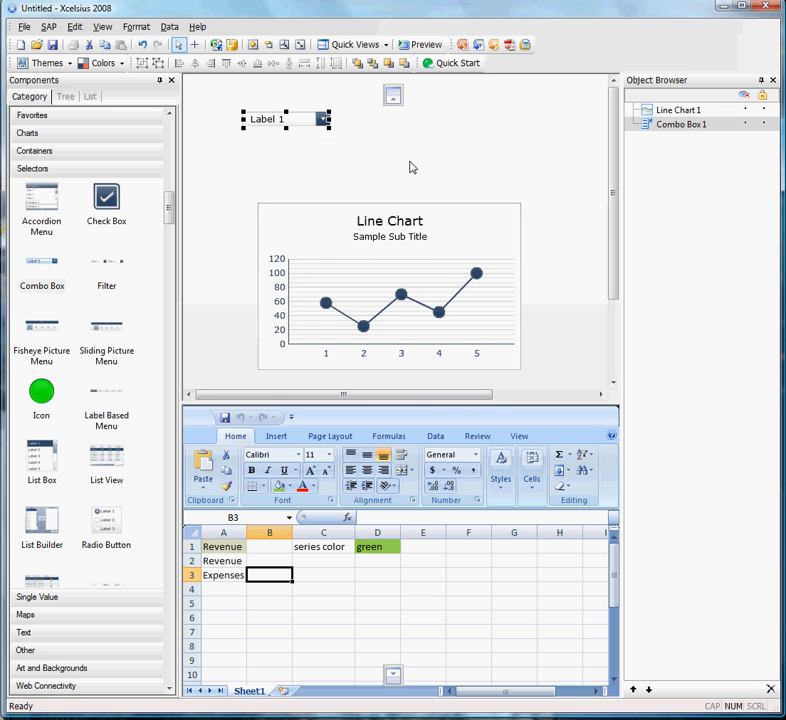
pyautogui.moveTo(410, 162); pyautogui.dragTo(683, 136)
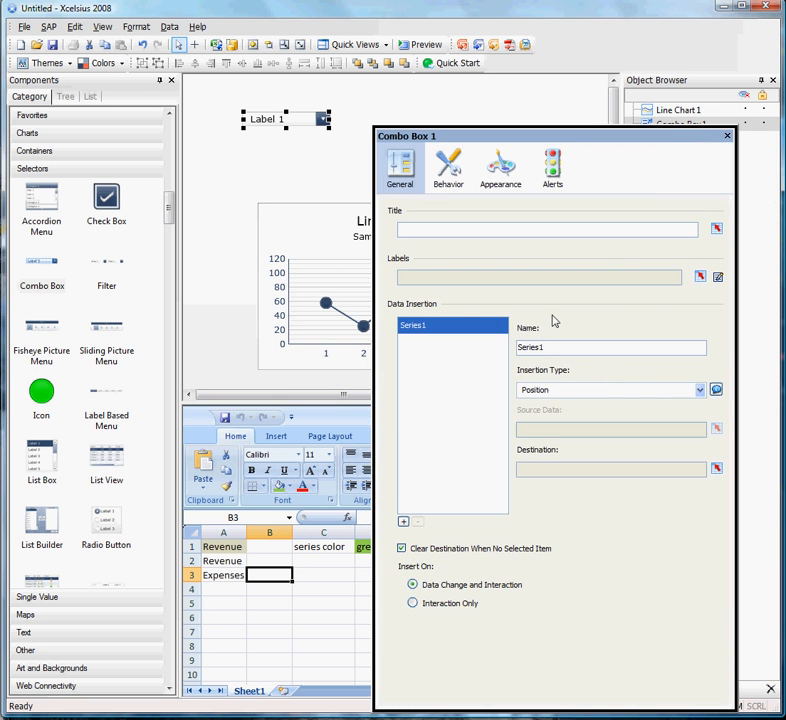
pyautogui.click(700, 276)
pyautogui.moveTo(222, 561); pyautogui.dragTo(228, 575)
pyautogui.click(410, 403)
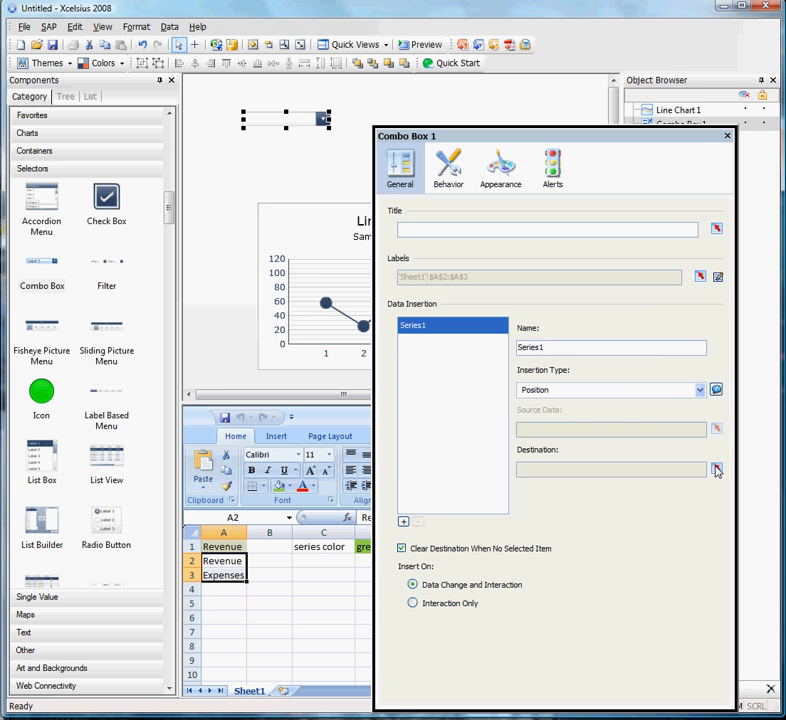
# Set the Combo Box's insertion type to Label with cell A1 as the destination.
pyautogui.click(616, 392)
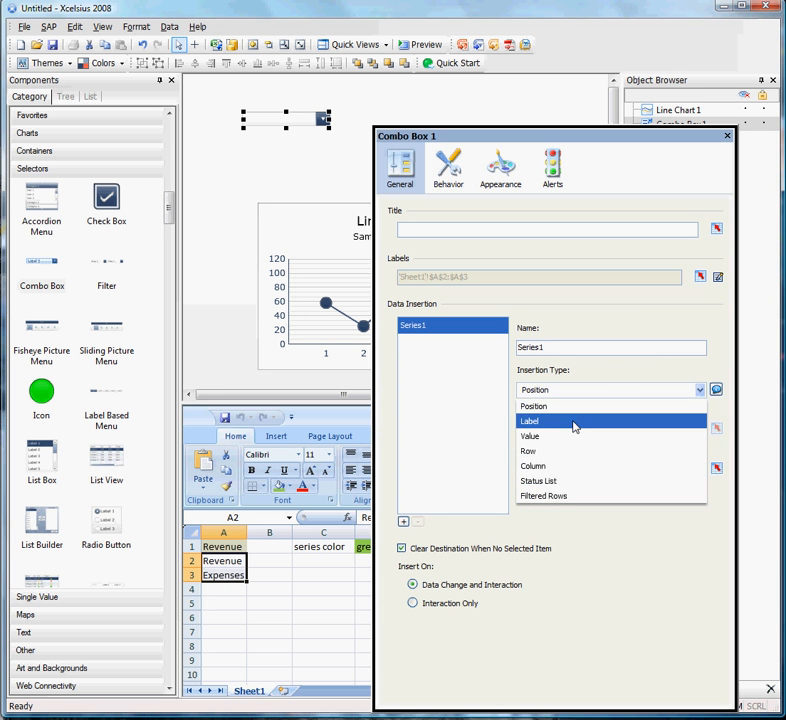
pyautogui.click(574, 423)
pyautogui.click(716, 468)
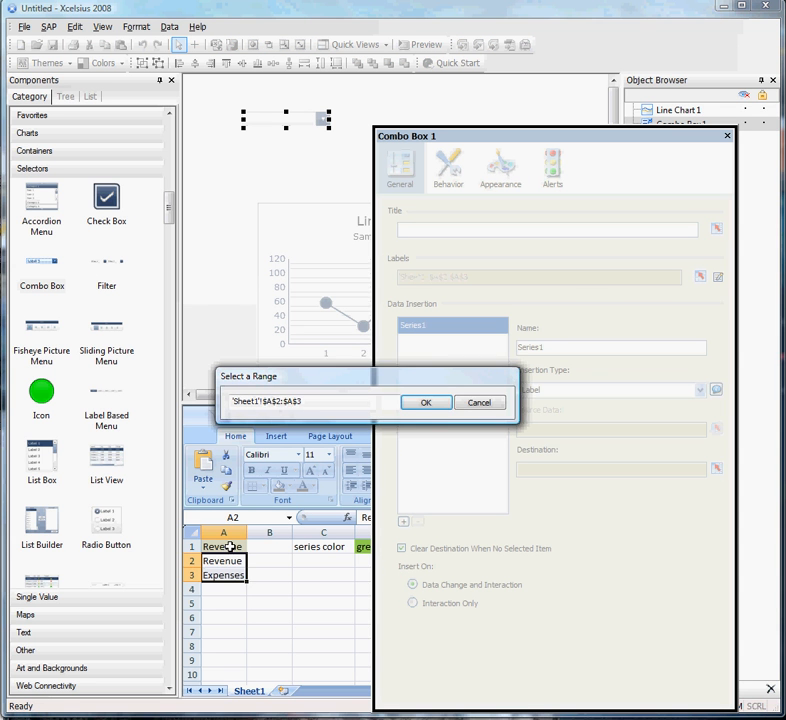
pyautogui.click(228, 546)
pyautogui.click(427, 404)
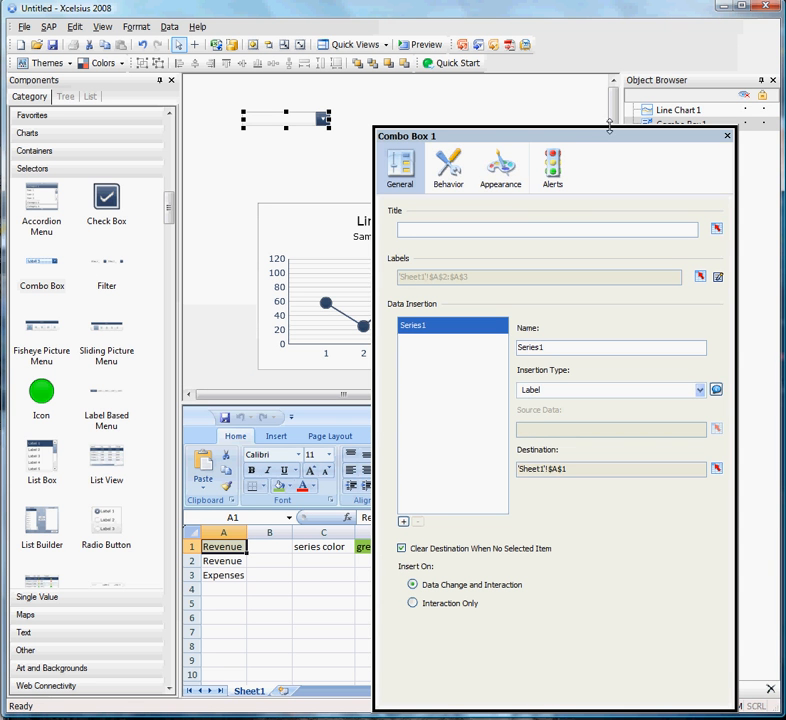
# Make Label 1 the Combo Box's default selected item and close its properties.
pyautogui.click(462, 176)
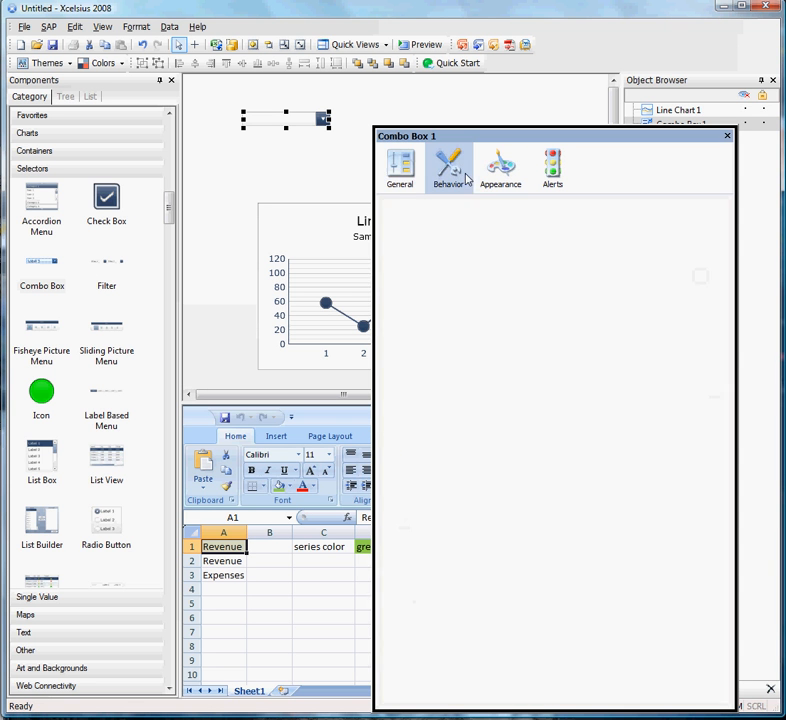
pyautogui.click(681, 289)
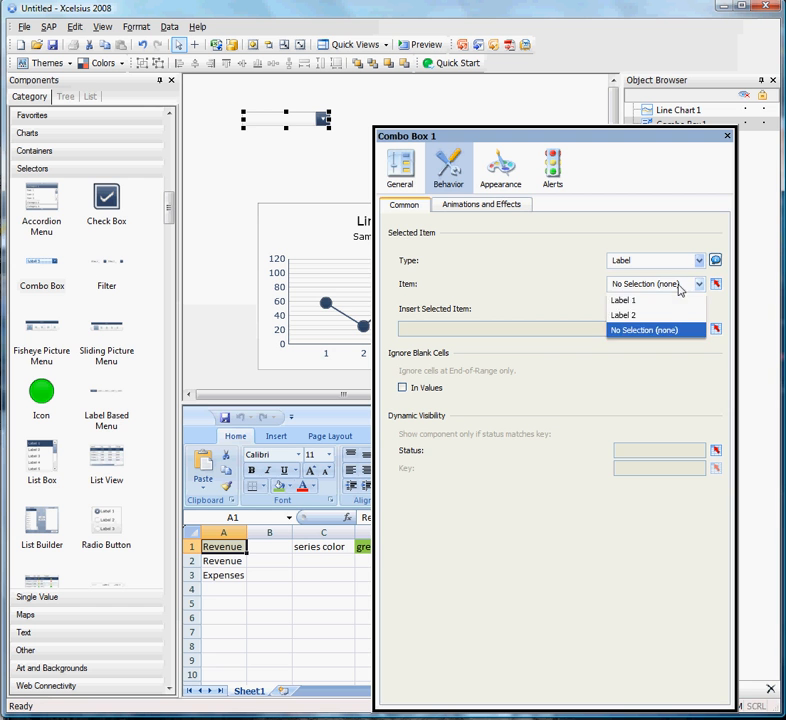
pyautogui.click(624, 300)
pyautogui.click(727, 135)
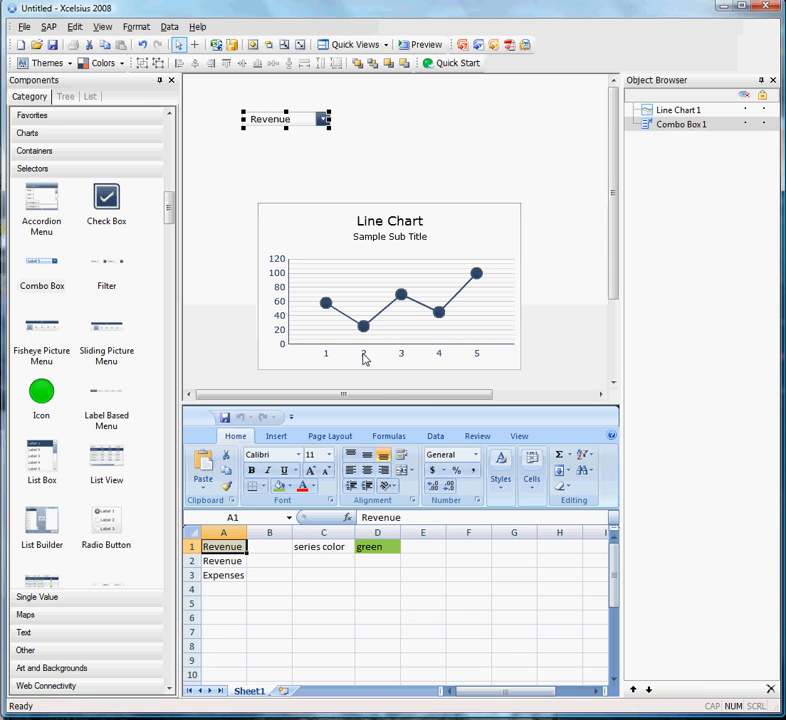
pyautogui.doubleClick(396, 303)
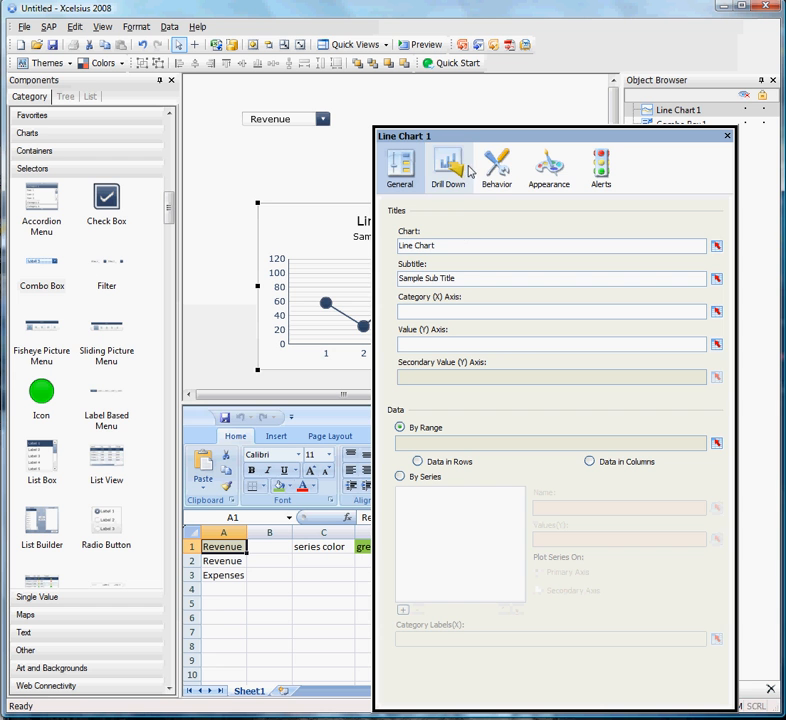
pyautogui.moveTo(507, 136); pyautogui.dragTo(217, 127)
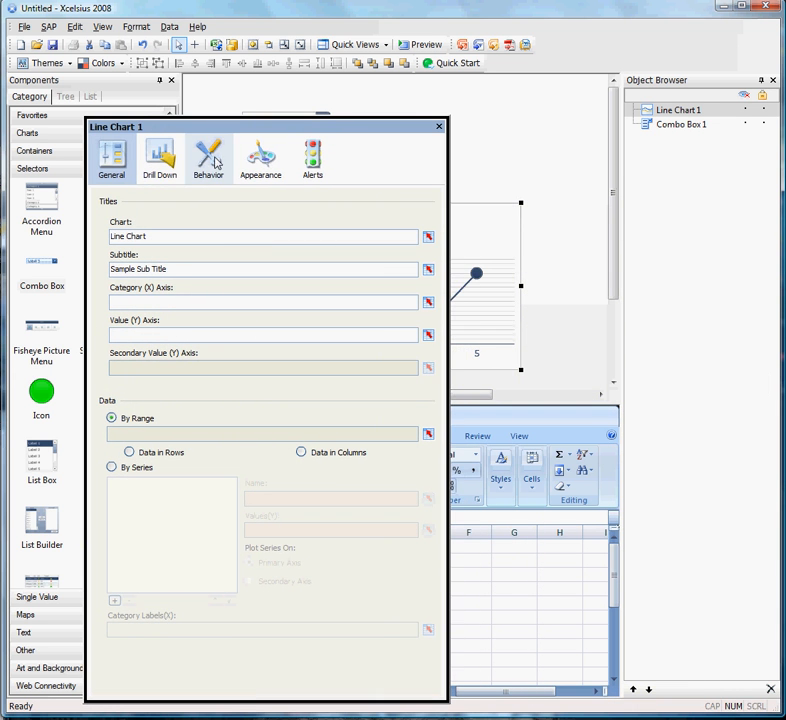
pyautogui.click(439, 128)
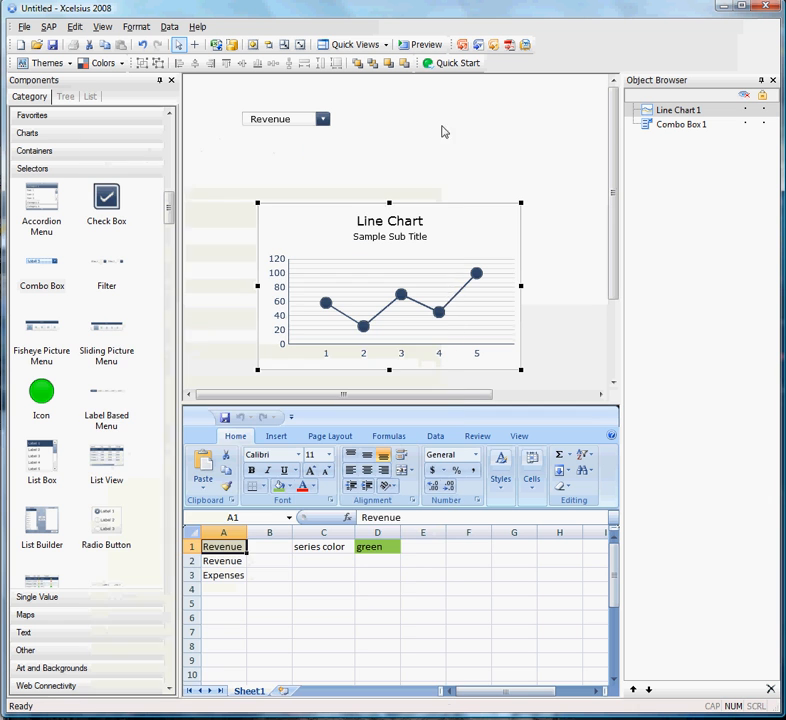
# Enter the sample chart values 1, 2, 3 and 4 down cells F1 to F4.
pyautogui.click(443, 588)
pyautogui.click(479, 556)
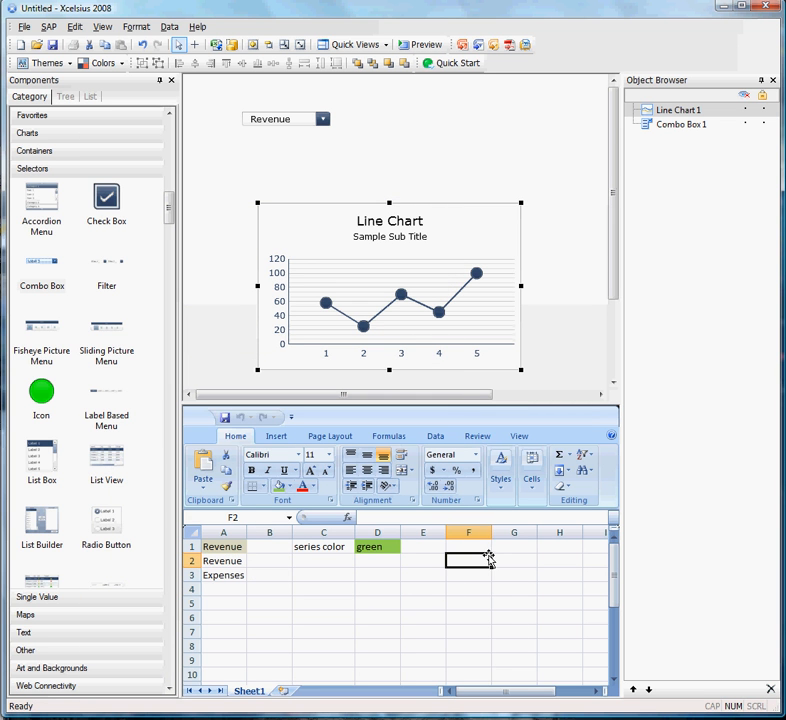
pyautogui.click(487, 549)
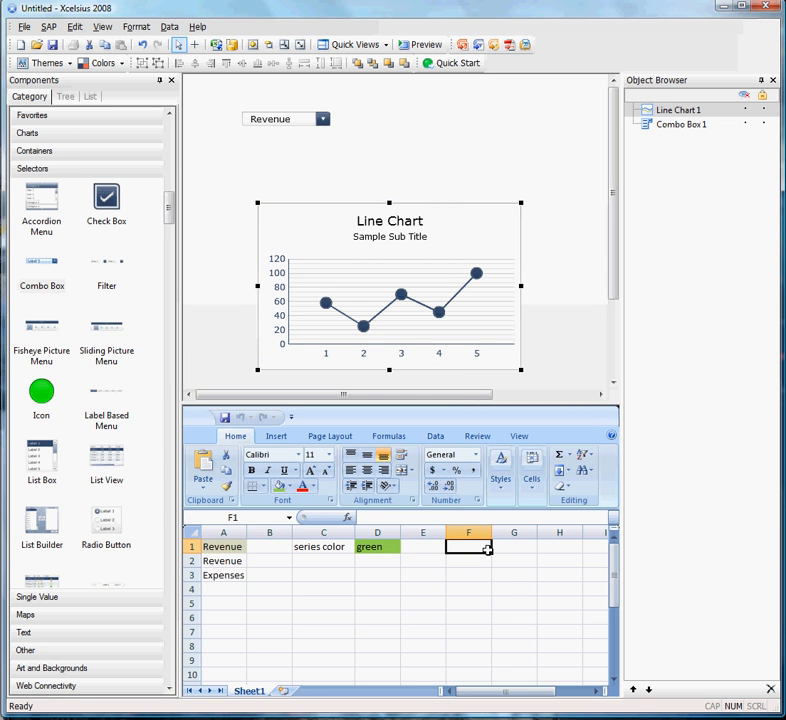
pyautogui.write('1')
pyautogui.press('Return')
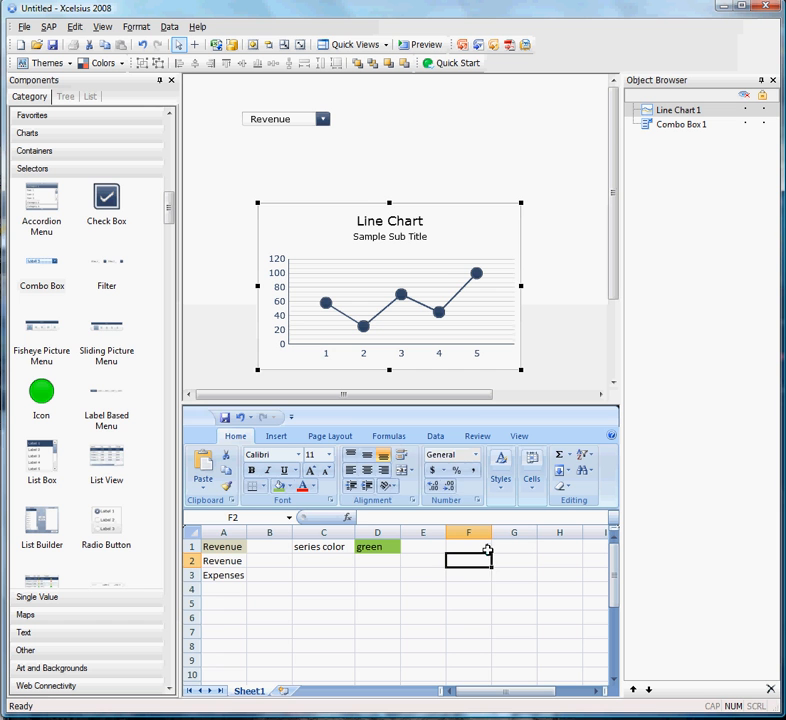
pyautogui.write('2')
pyautogui.press('Return')
pyautogui.write('3')
pyautogui.press('Return')
pyautogui.write('4')
pyautogui.press('Return')
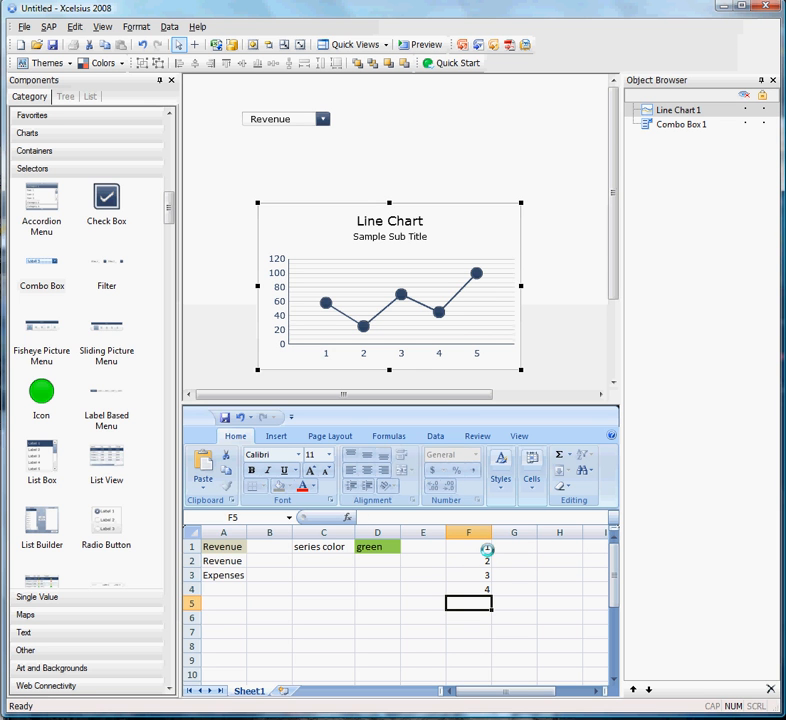
# Define the Line Chart's data by series, with Series1's Y values linked to cells F1:F4.
pyautogui.doubleClick(389, 286)
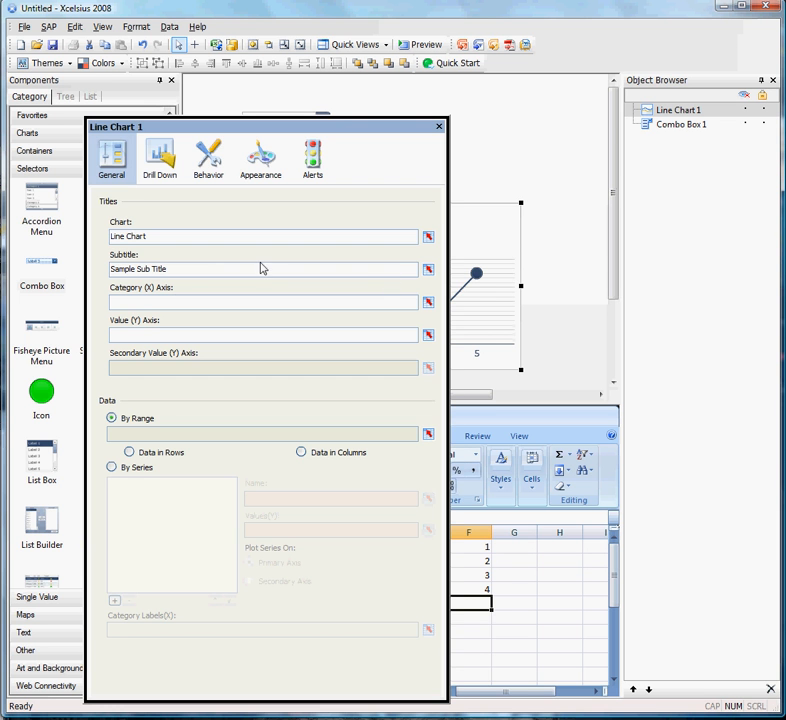
pyautogui.click(133, 472)
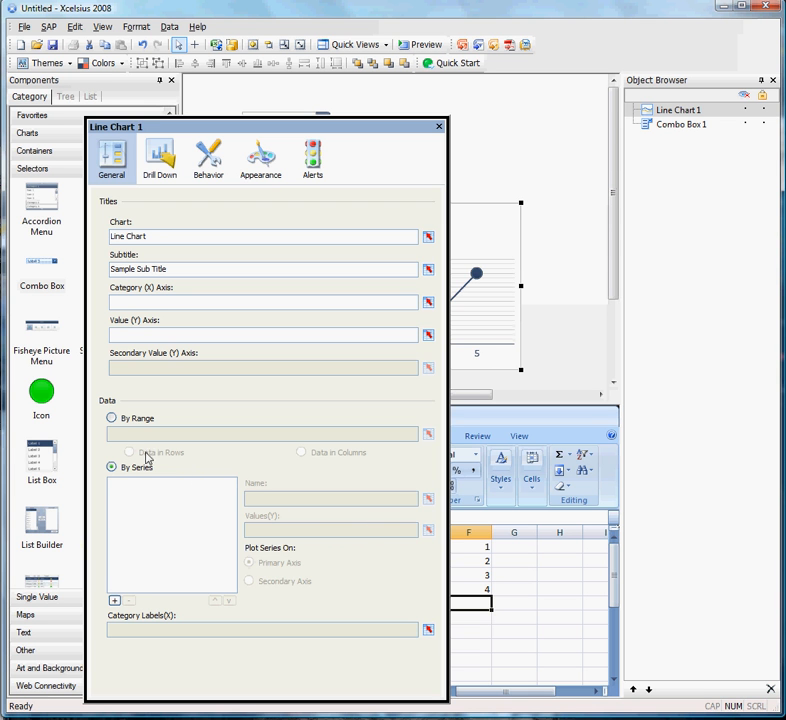
pyautogui.click(428, 529)
pyautogui.moveTo(484, 551); pyautogui.dragTo(475, 588)
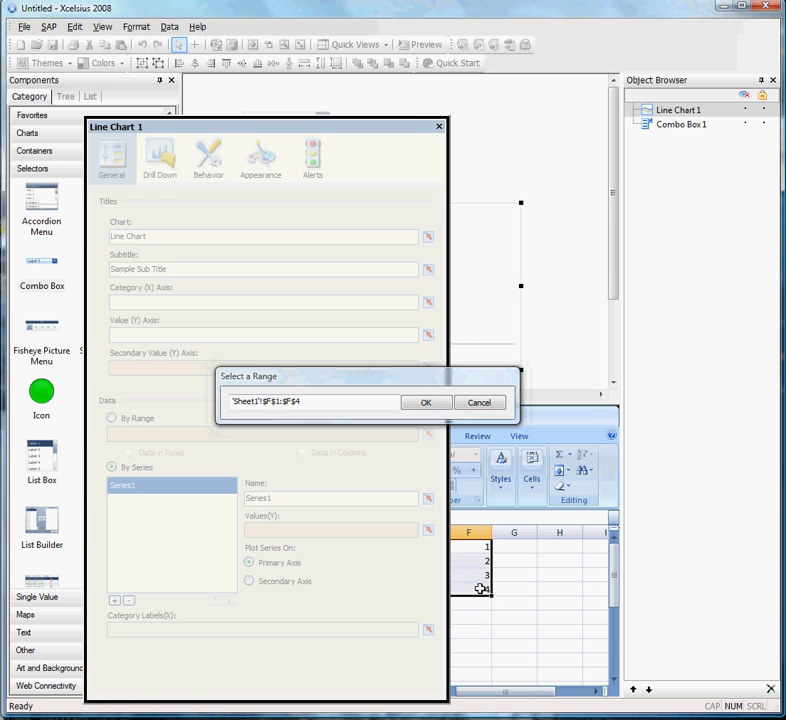
pyautogui.click(436, 408)
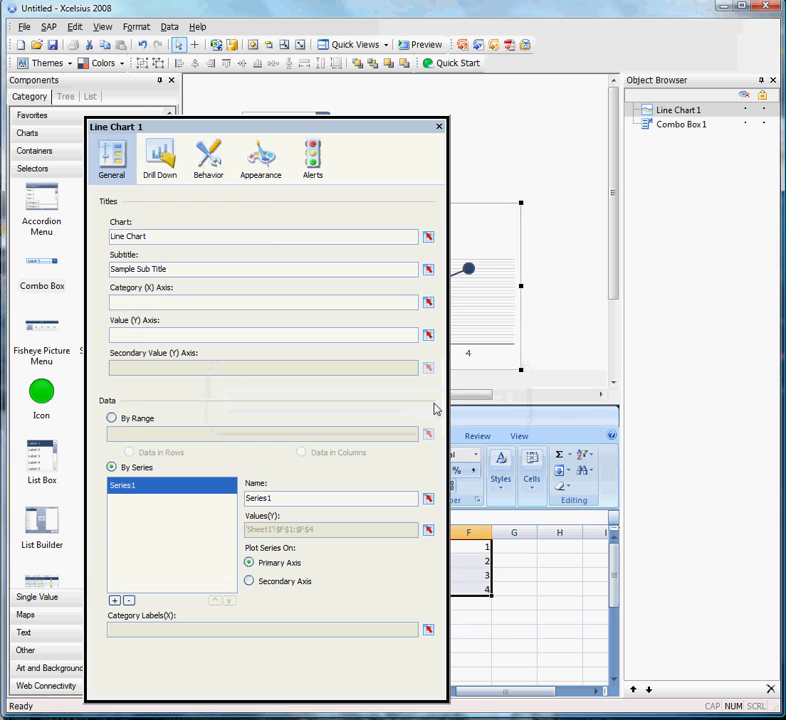
# Bind the line colour of Series1 in the chart's appearance settings to the series color cell D1.
pyautogui.click(260, 157)
pyautogui.click(169, 197)
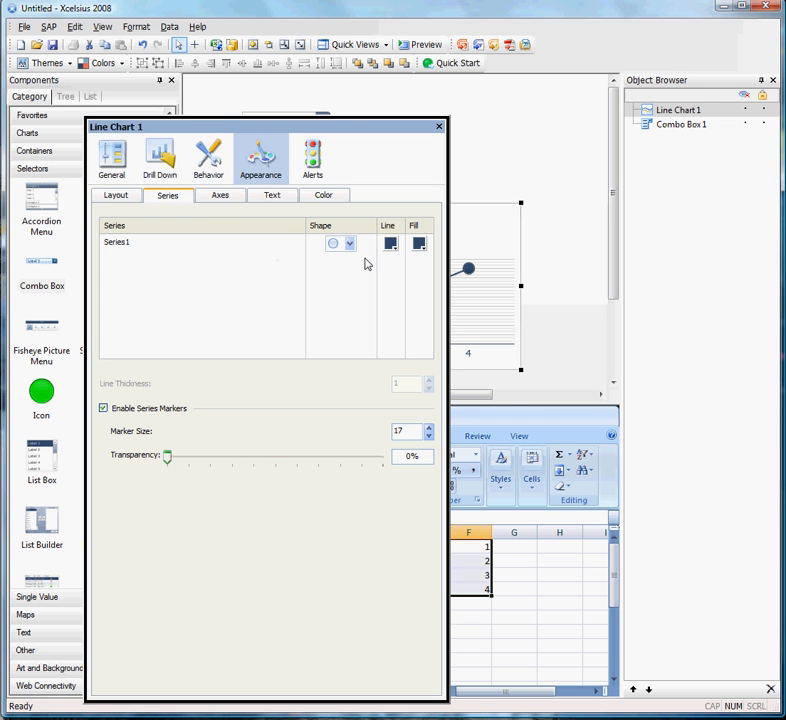
pyautogui.click(392, 246)
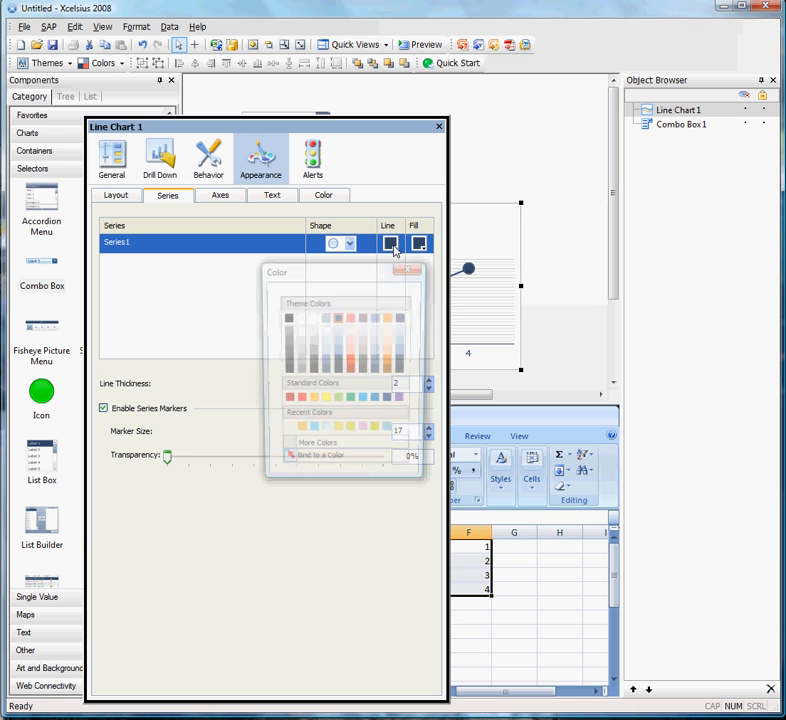
pyautogui.click(287, 466)
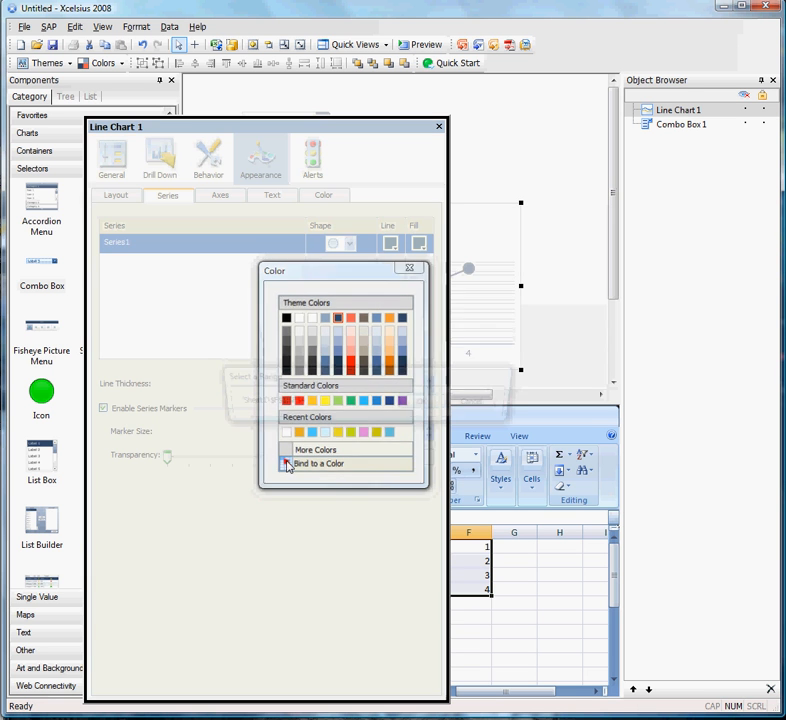
pyautogui.moveTo(317, 128); pyautogui.dragTo(590, 119)
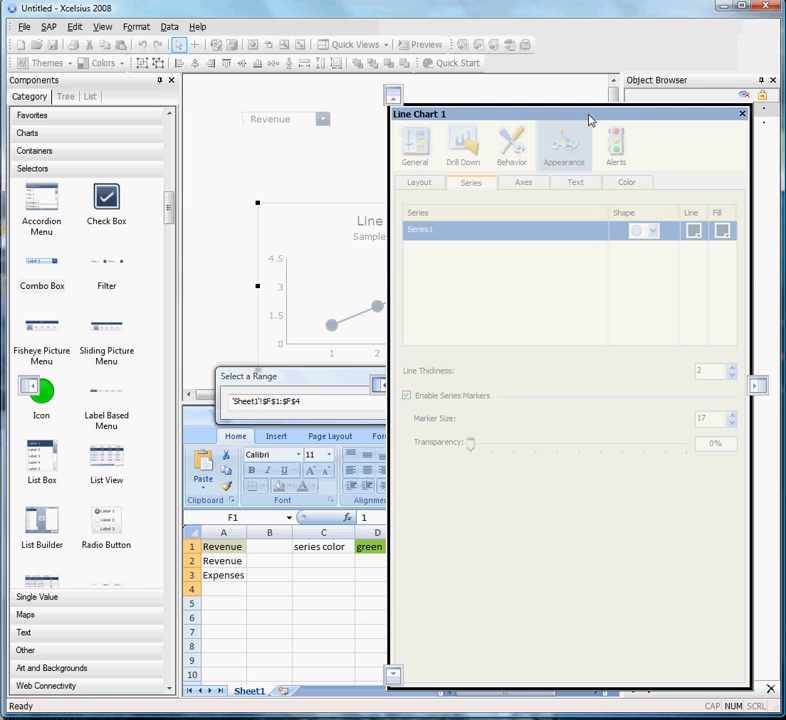
pyautogui.click(363, 546)
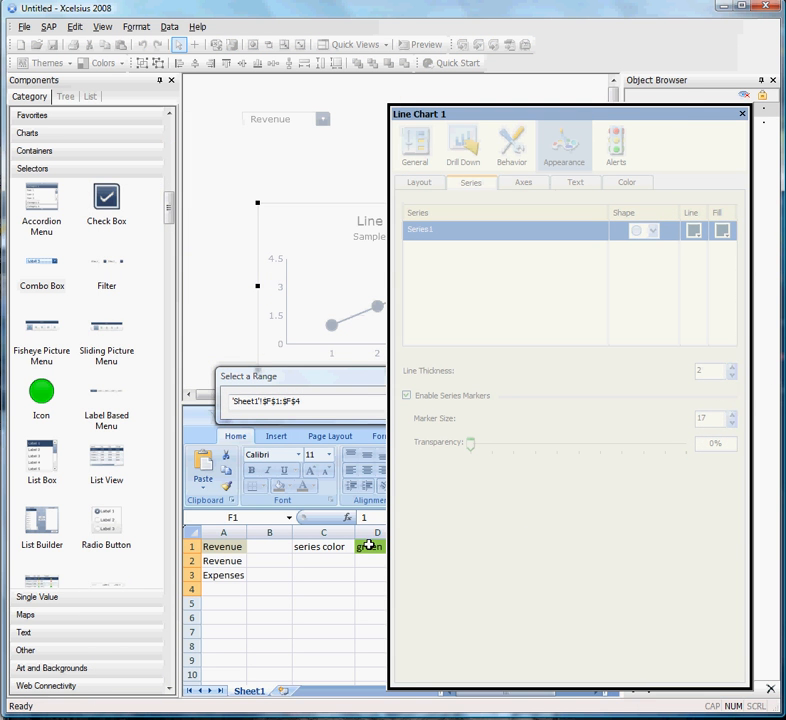
pyautogui.moveTo(353, 380); pyautogui.dragTo(263, 349)
pyautogui.click(334, 374)
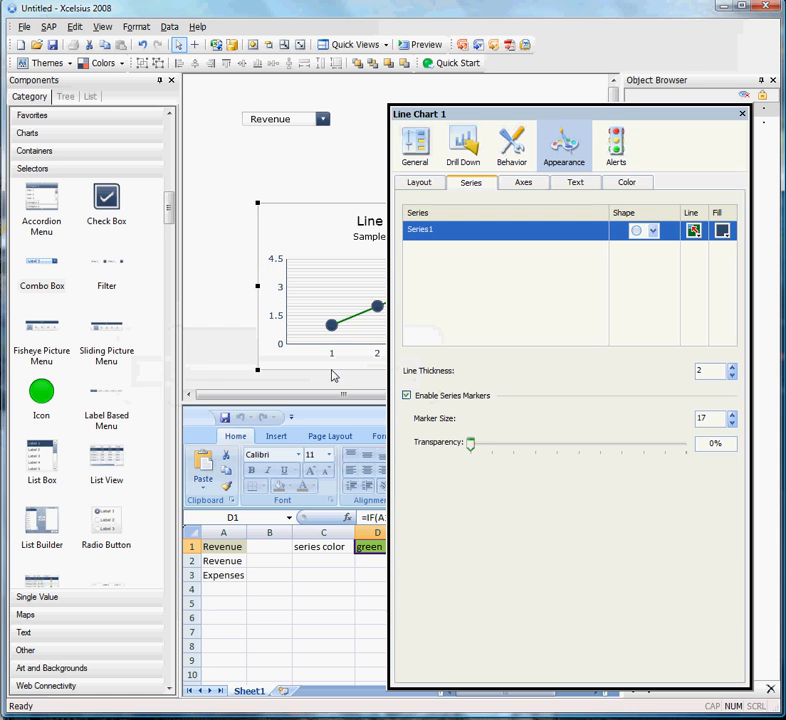
# Bind the marker fill colour of Series1 to cell D1 as well and close the chart's properties.
pyautogui.click(722, 232)
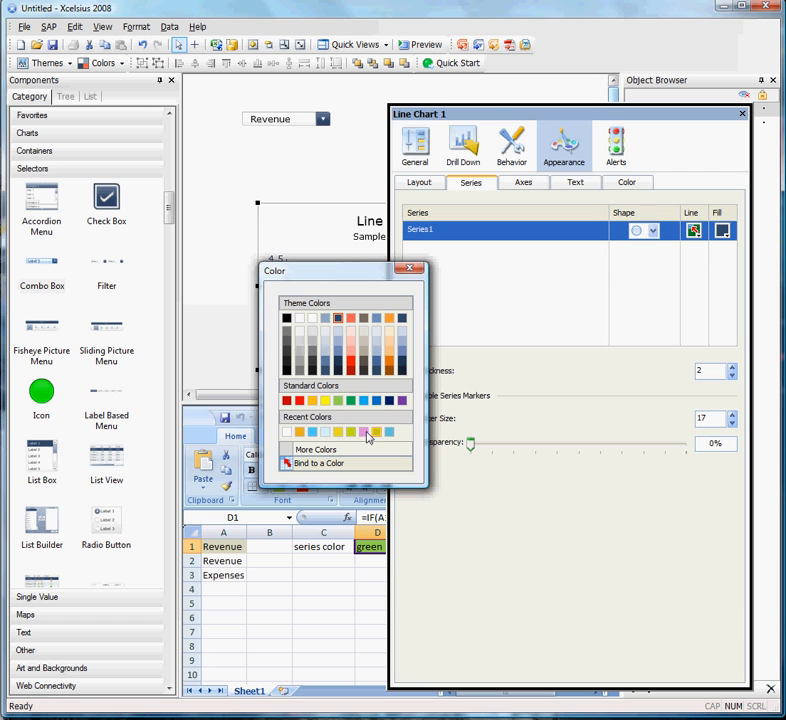
pyautogui.click(290, 464)
pyautogui.click(368, 548)
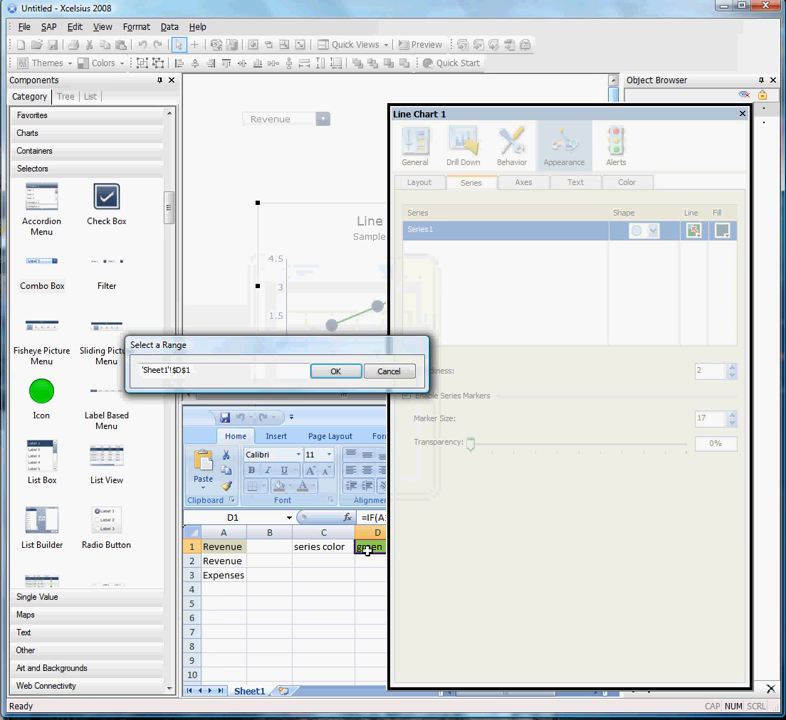
pyautogui.click(337, 372)
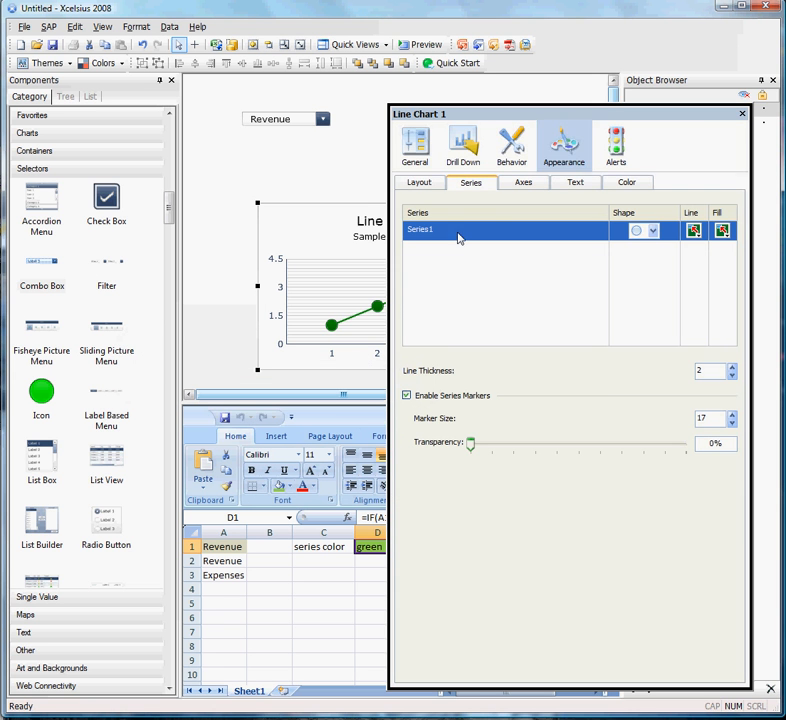
pyautogui.click(742, 116)
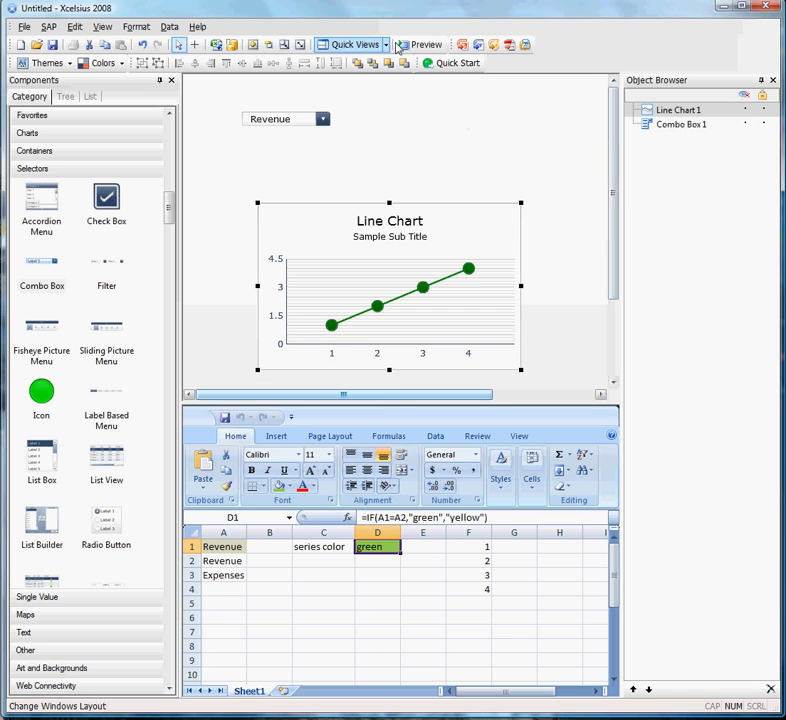
# Preview the dashboard and choose Expenses in the combo box to test the series colour change.
pyautogui.click(436, 46)
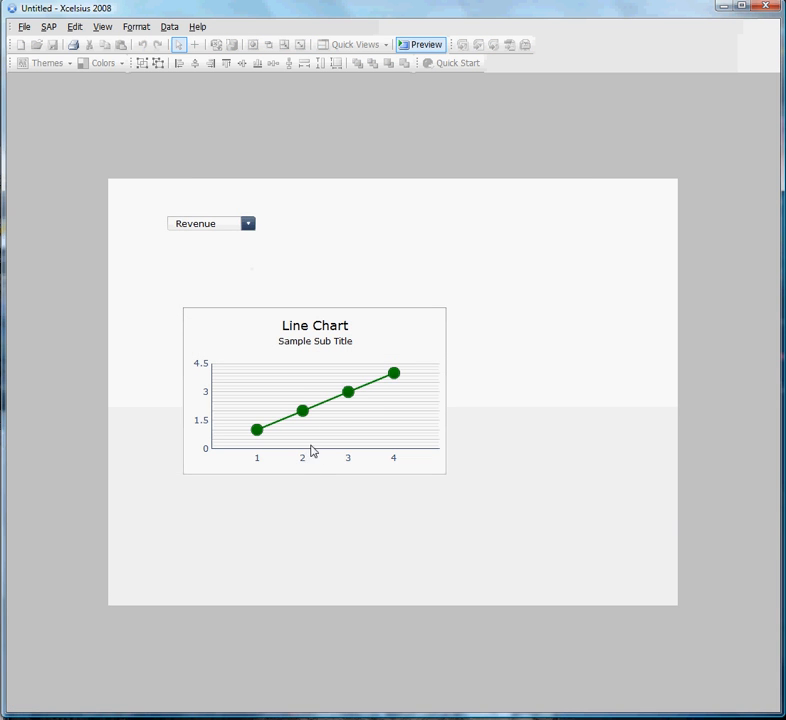
pyautogui.click(248, 225)
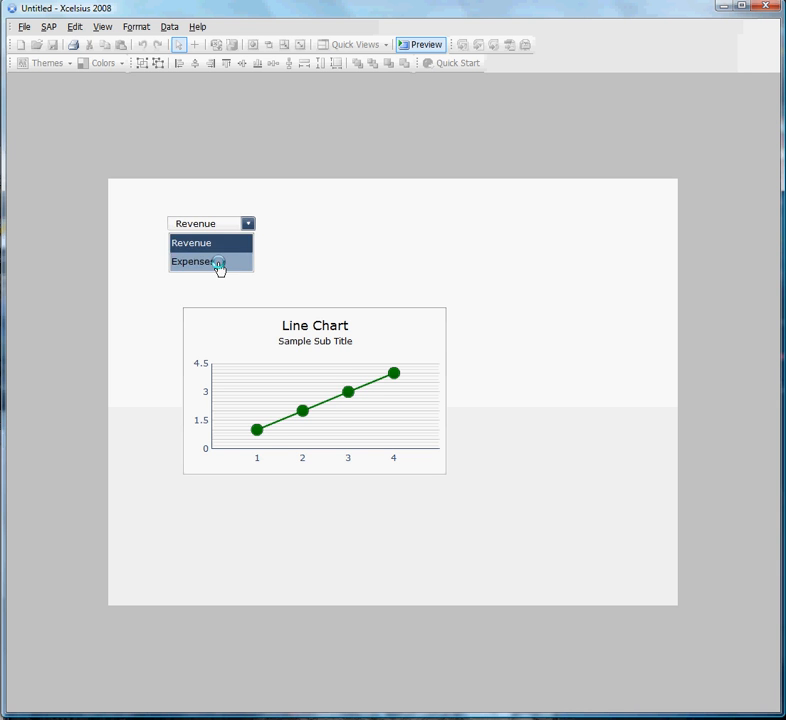
pyautogui.click(216, 262)
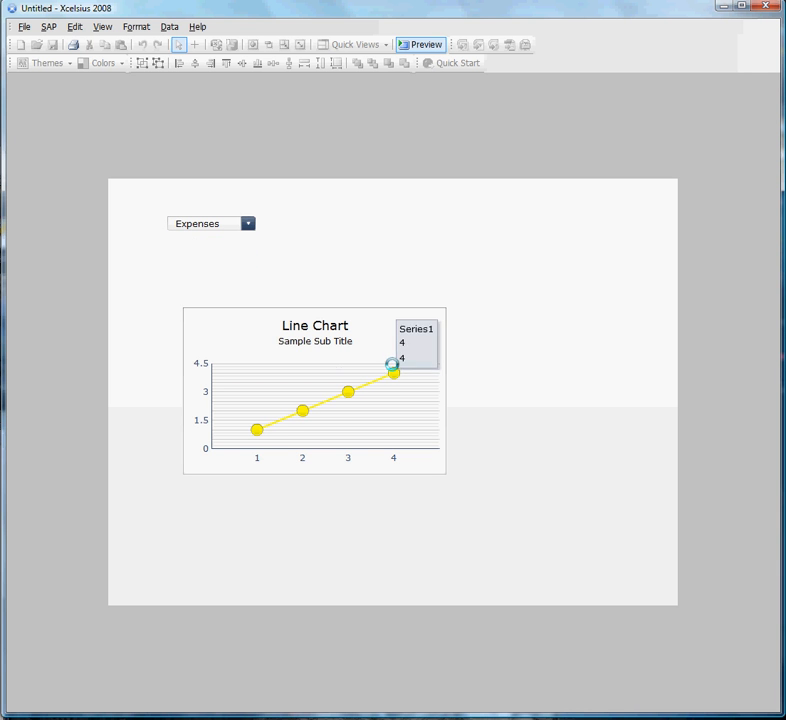